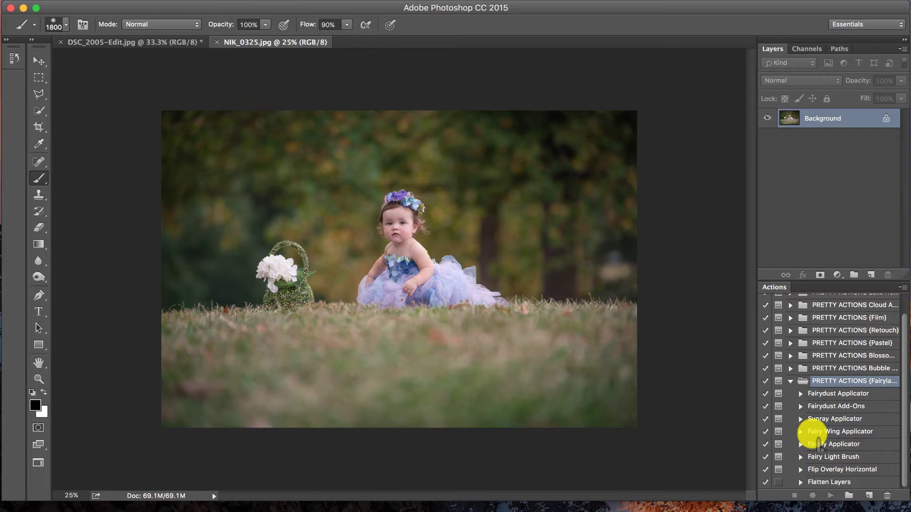
Run the Fairy Wing Applicator action and continue past its instructions message
click(814, 432)
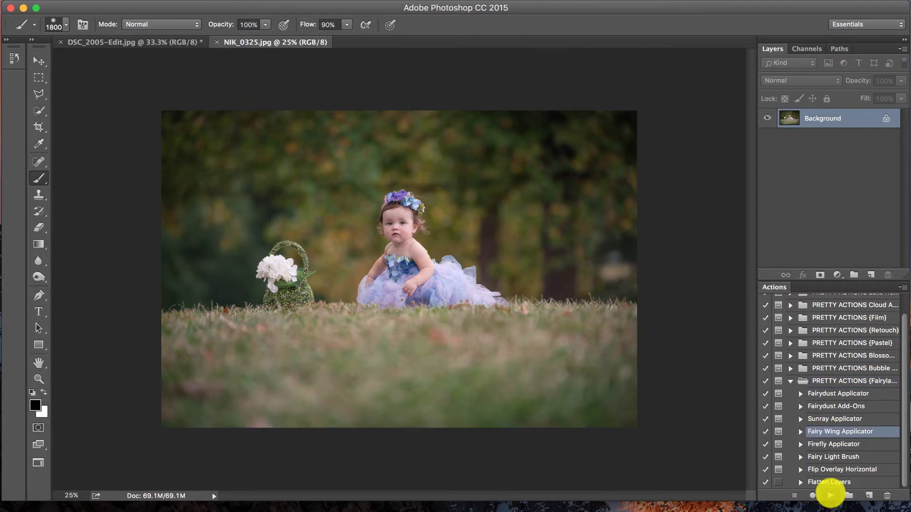
click(830, 495)
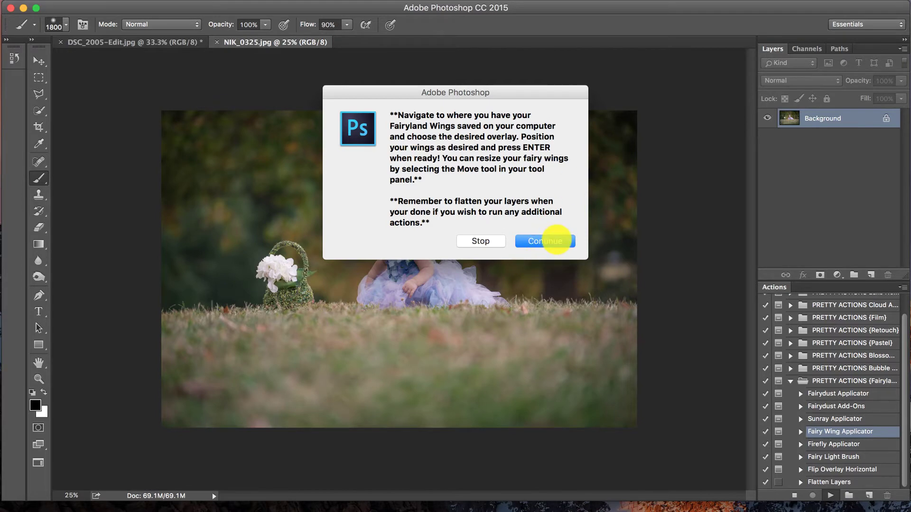
click(556, 241)
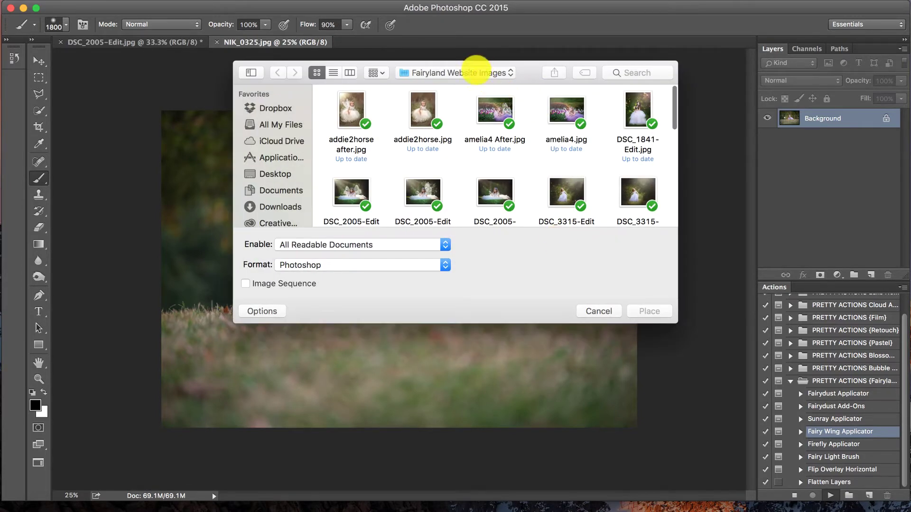
In the Fairy Wings folder, compare the wing previews and choose 8.png
scroll(472, 193, down, 5)
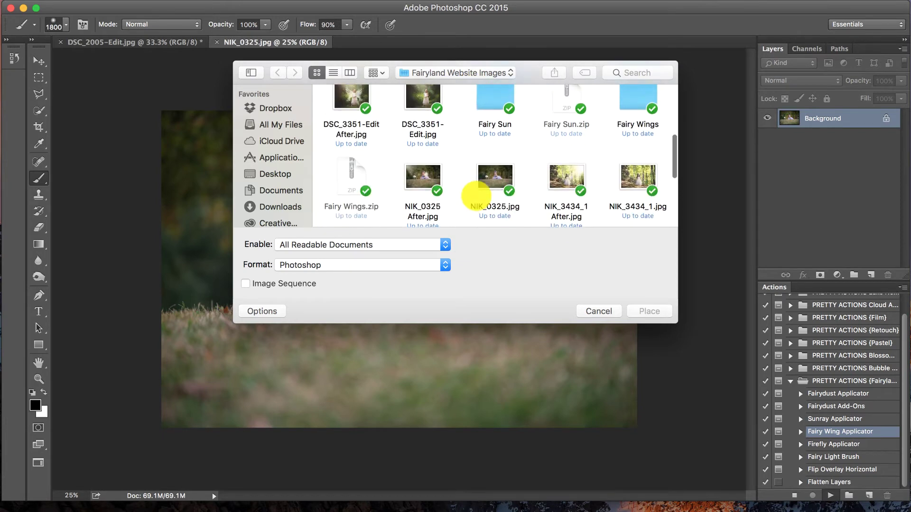
double_click(635, 101)
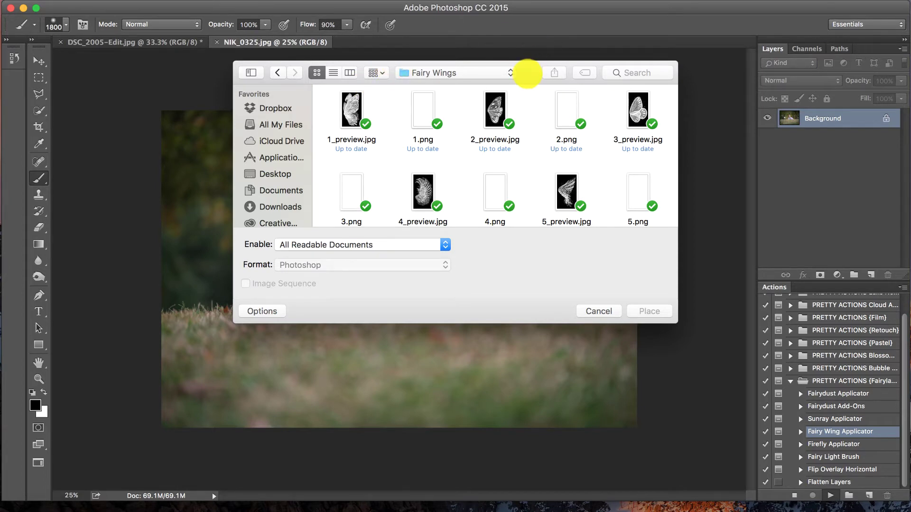
drag(527, 73, 538, 51)
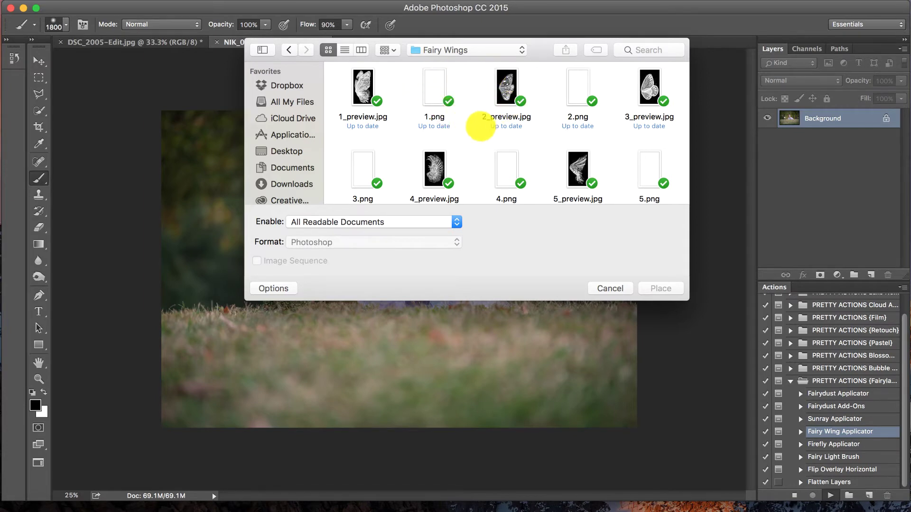
scroll(487, 114, down, 1)
click(507, 81)
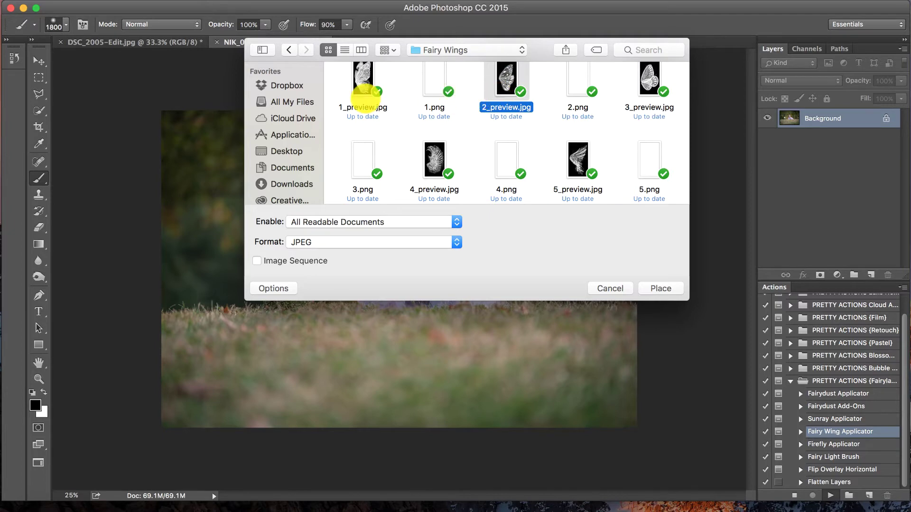
click(362, 80)
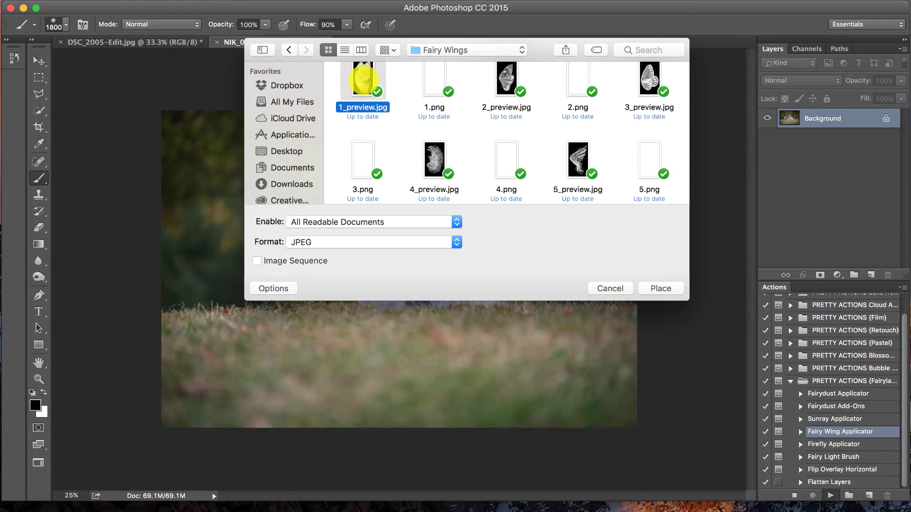
click(496, 79)
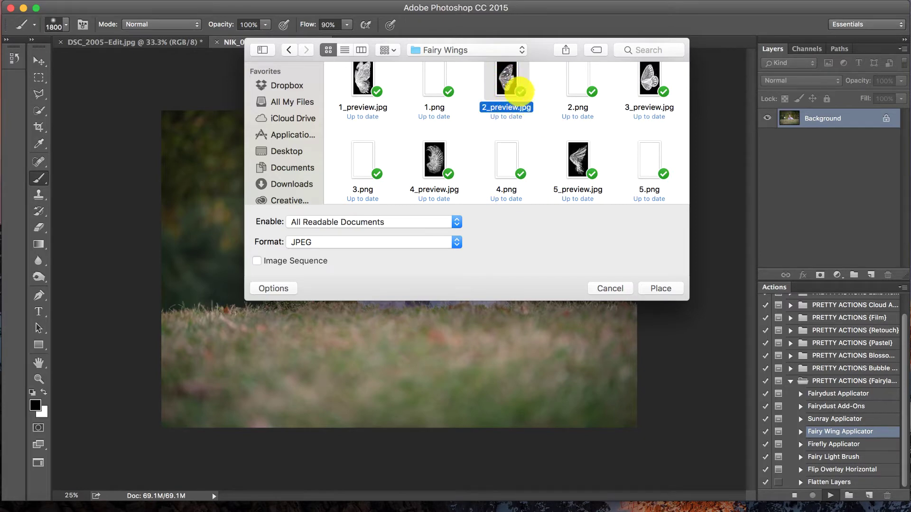
click(577, 82)
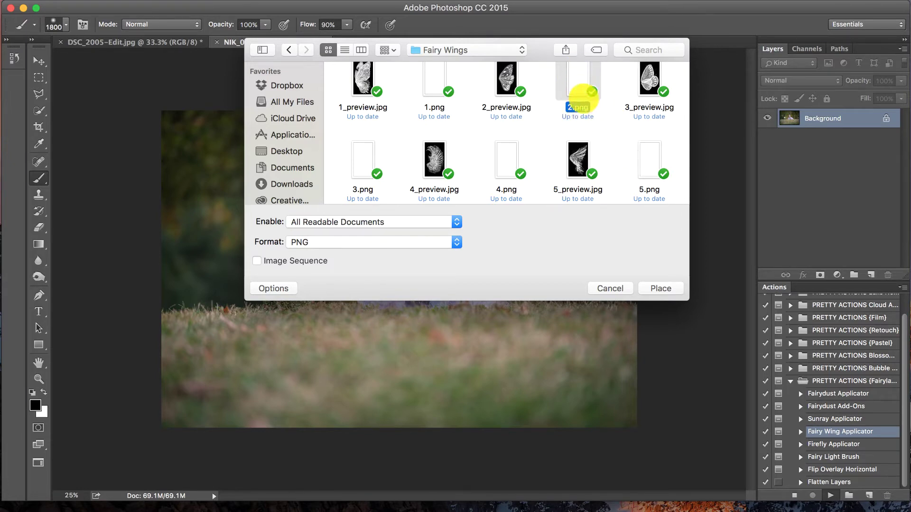
scroll(638, 174, down, 1)
scroll(638, 173, down, 2)
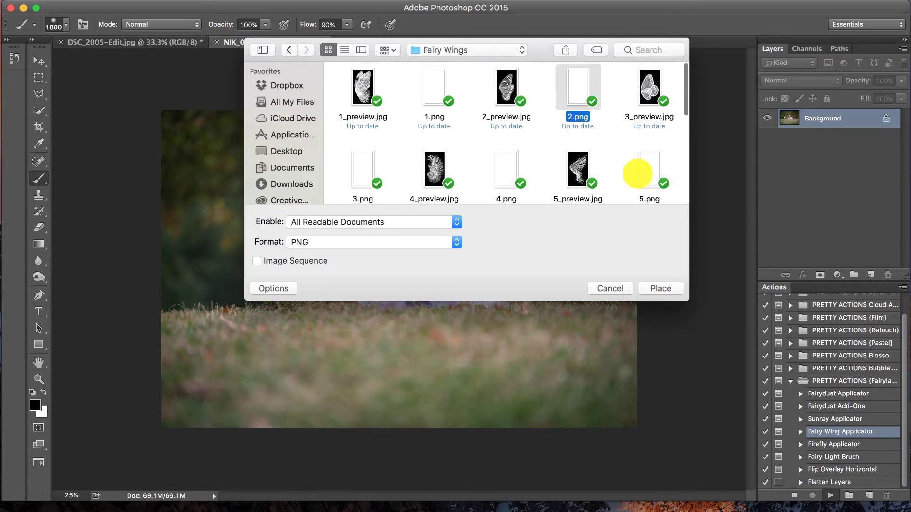
click(623, 127)
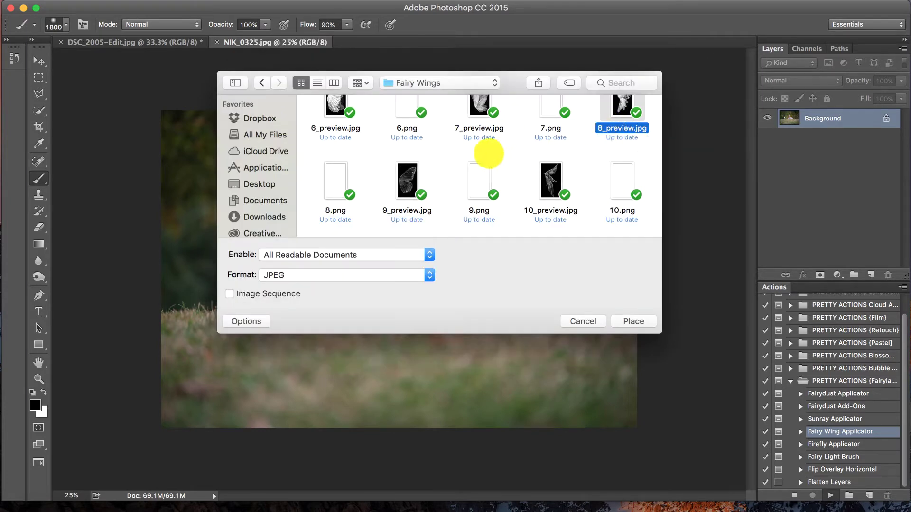
click(335, 179)
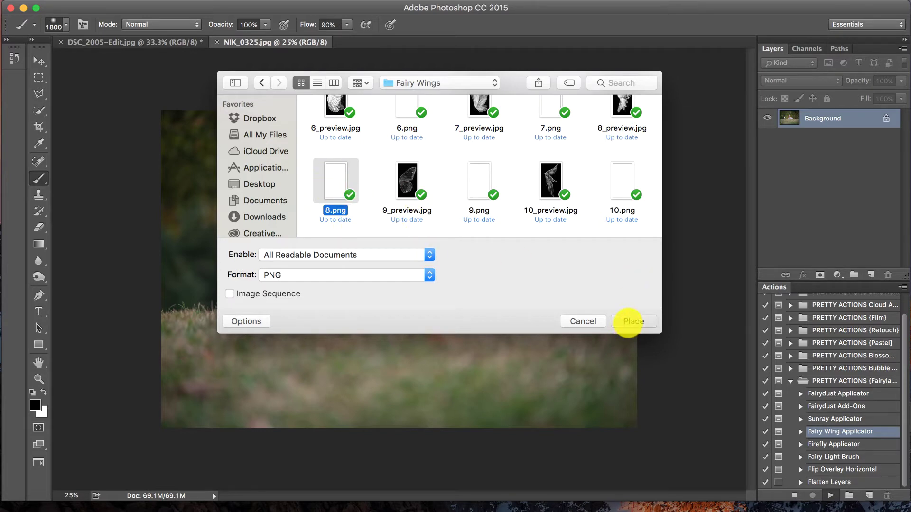
Place 8.png onto the toddler's back, tilted about 8° and shrunk to roughly 76%
click(628, 322)
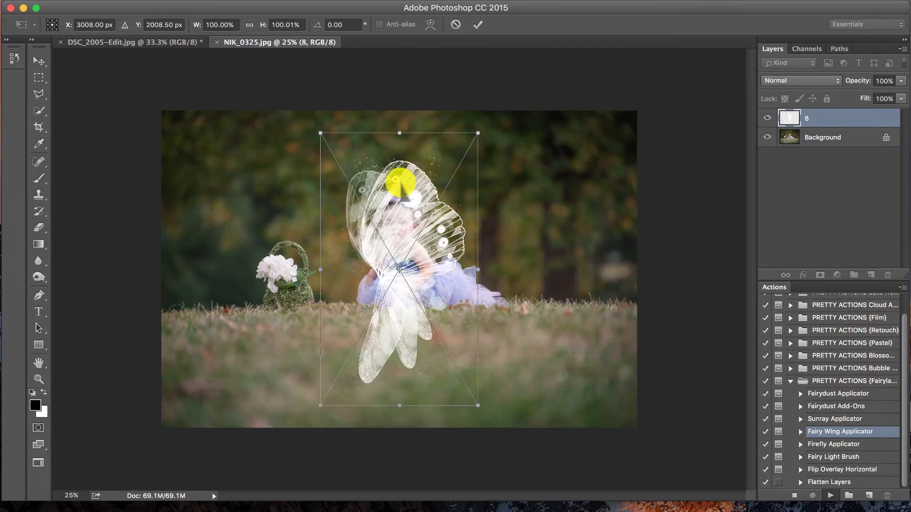
drag(421, 171, 491, 152)
drag(515, 203, 481, 222)
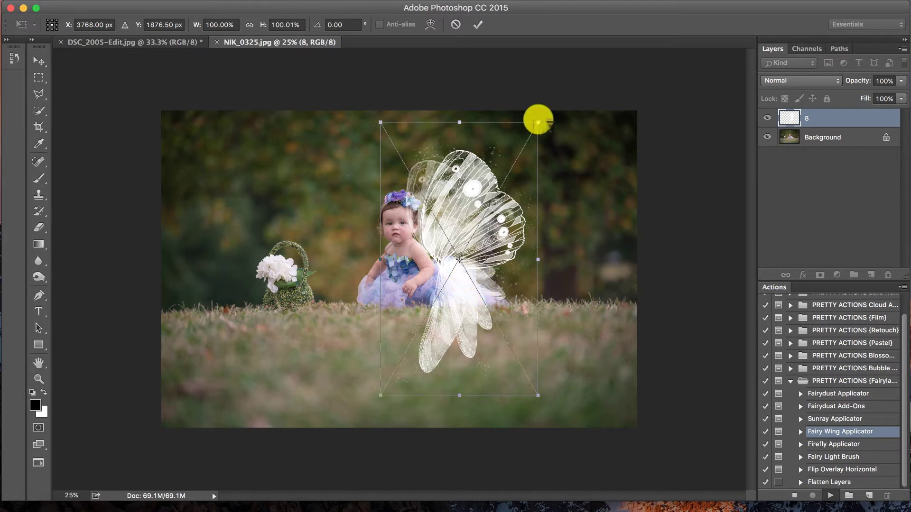
drag(549, 112, 518, 144)
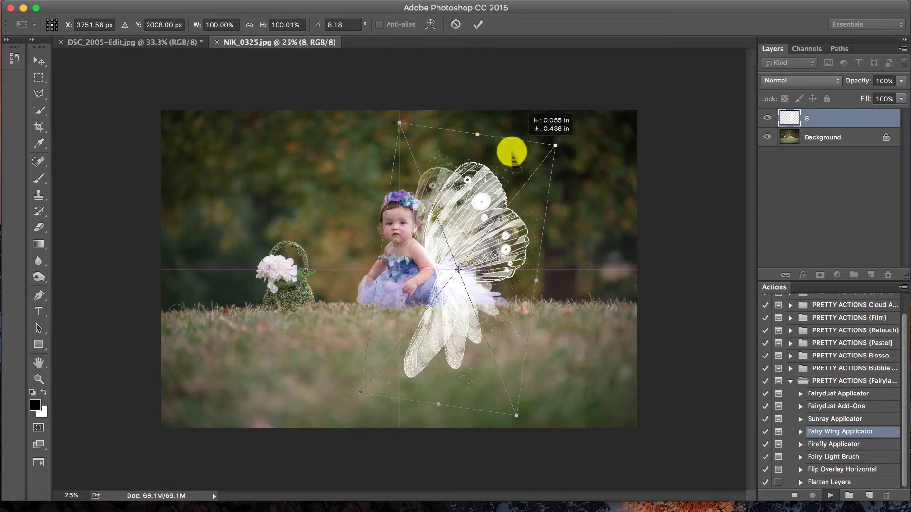
drag(555, 145, 508, 202)
drag(475, 251, 483, 215)
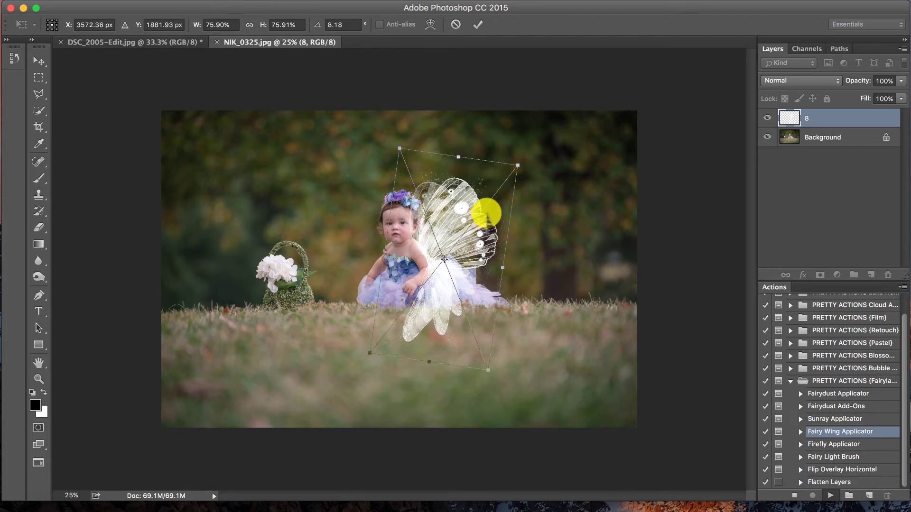
Fine-tune the wing to about 11° rotation and 61% scale in position
drag(517, 163, 495, 179)
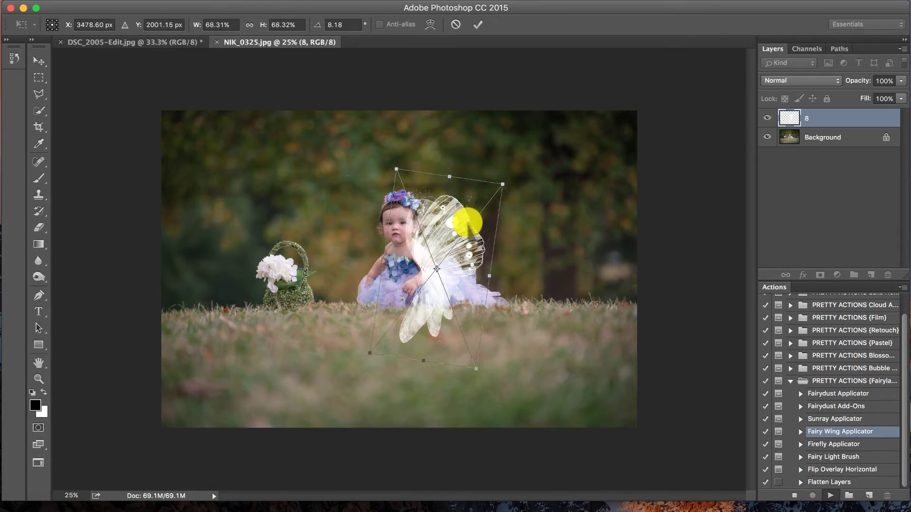
drag(465, 217, 472, 207)
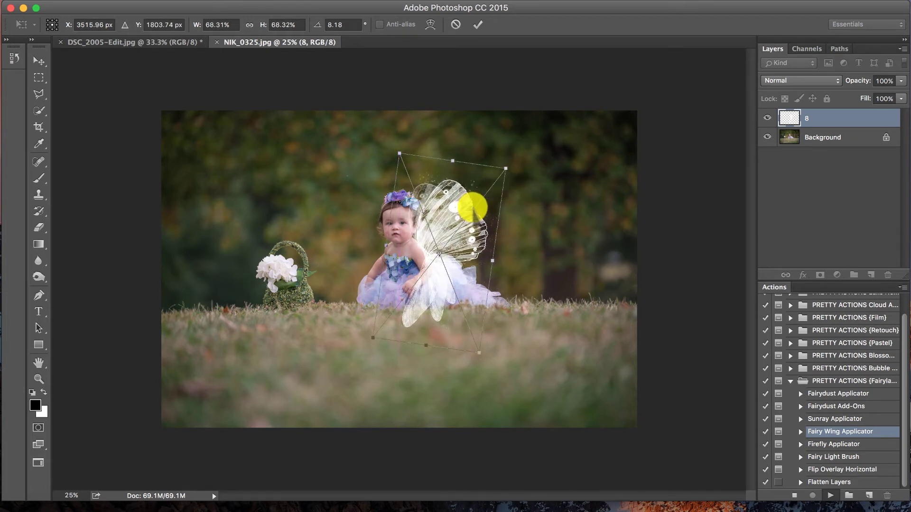
drag(525, 160, 527, 164)
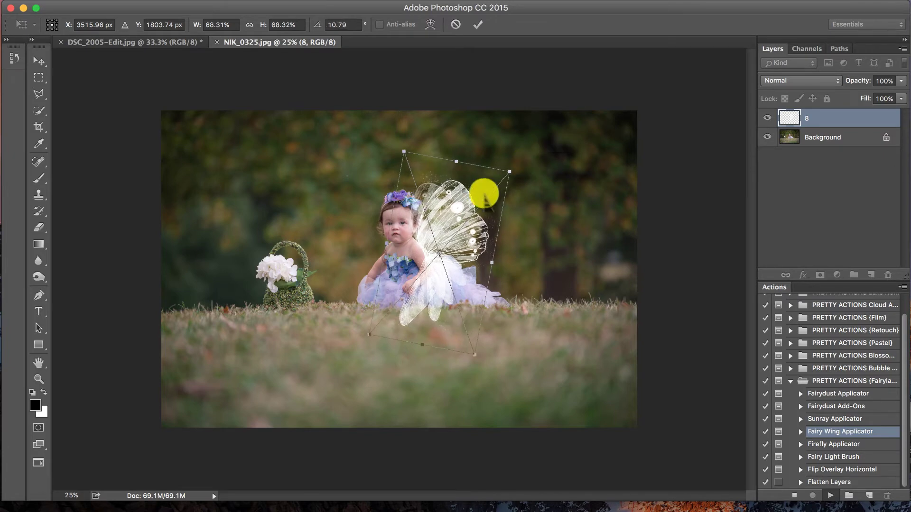
drag(477, 202, 480, 204)
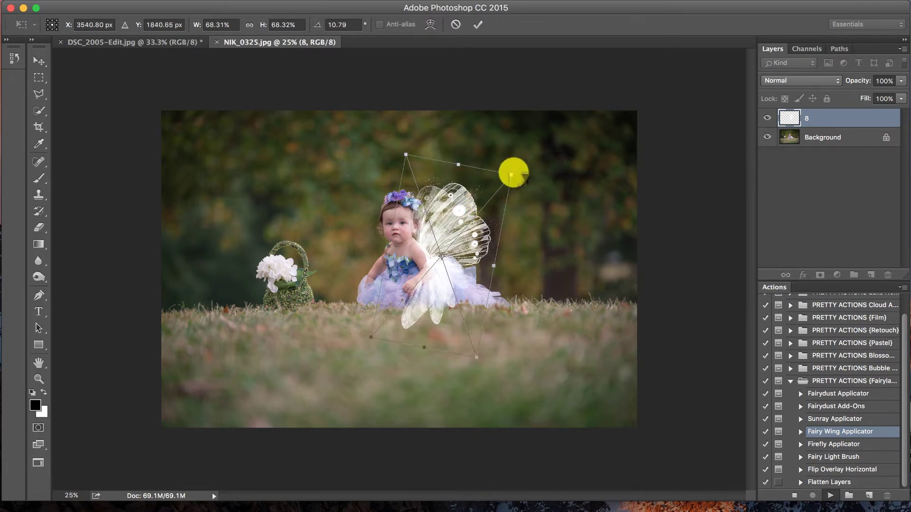
drag(512, 174, 499, 186)
drag(464, 215, 468, 216)
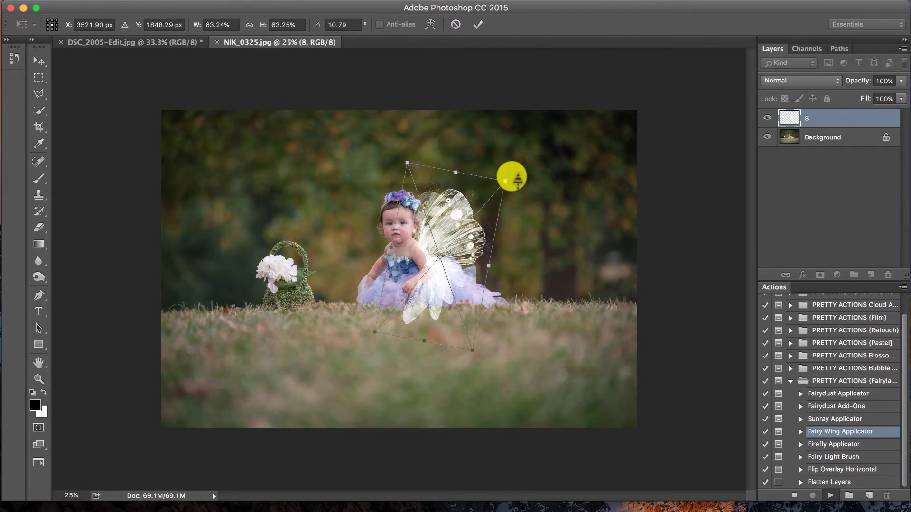
drag(506, 181, 477, 213)
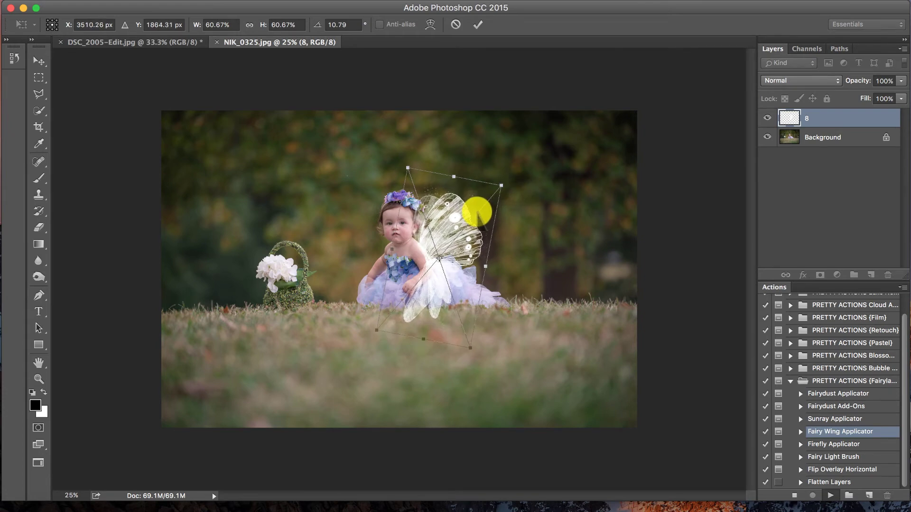
Commit the wing and set up a smaller black brush on the Fairy Wing Layer mask
key(Return)
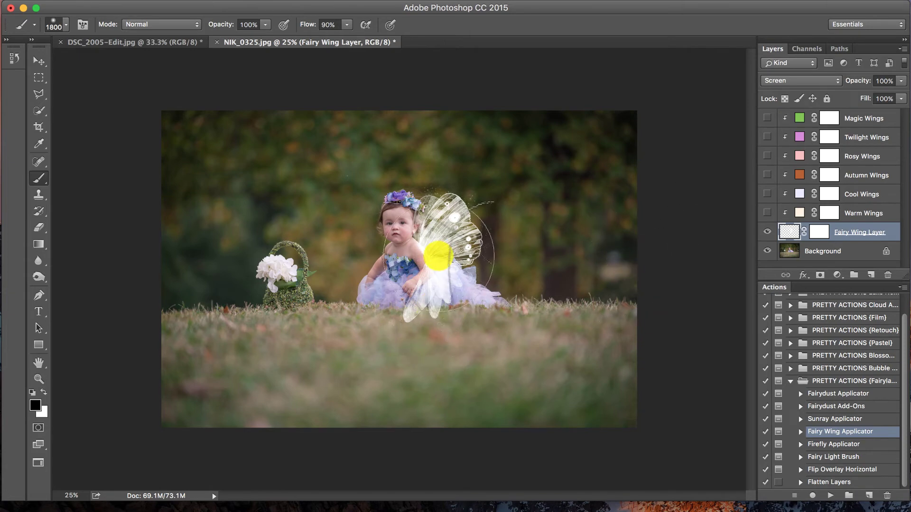
click(819, 232)
key(x)
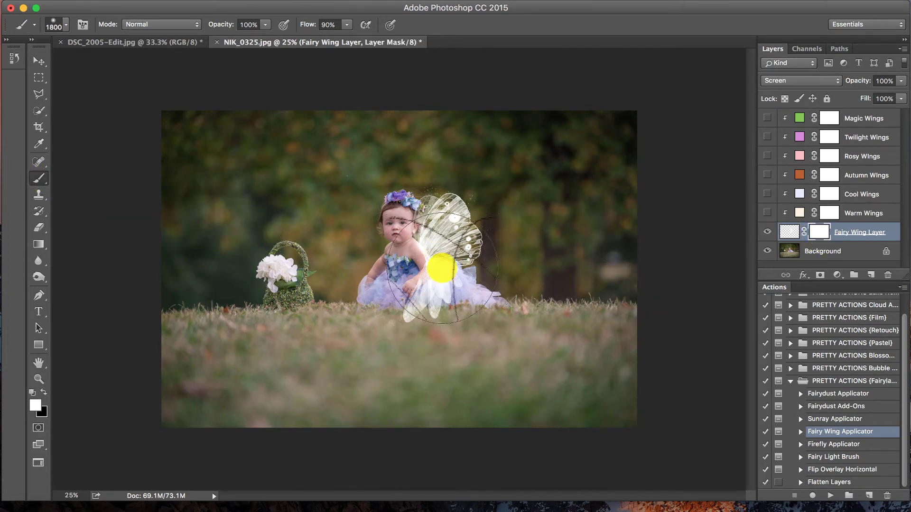
key(bracketleft)
key(bracketleft)
key(bracketleft)
key(bracketleft)
key(bracketleft)
key(bracketleft)
key(bracketleft)
key(bracketleft)
key(bracketleft)
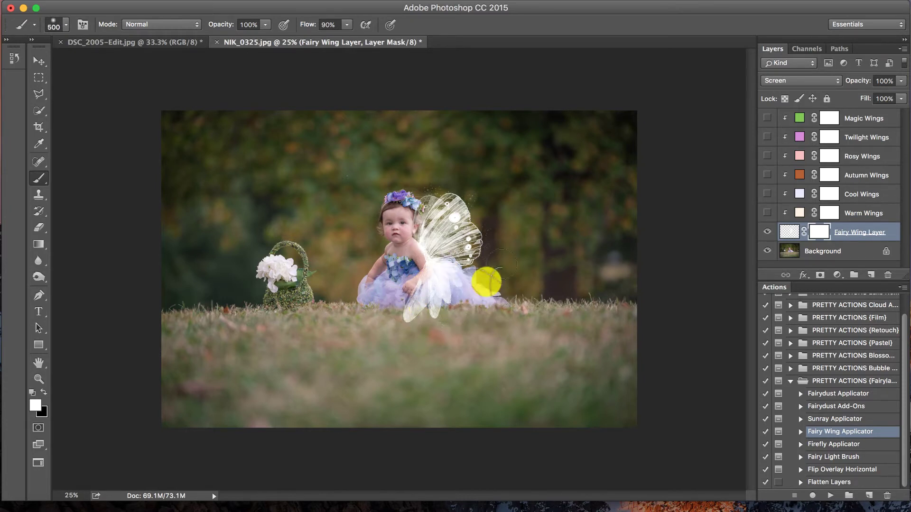
click(789, 231)
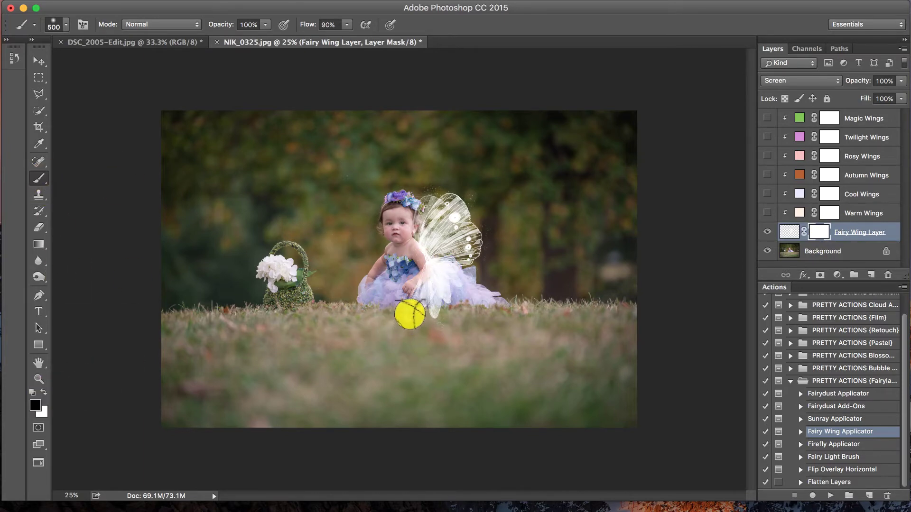
Mask out the wing over the grass, the baby's hand, dress and shoulder, then fit the photo
mouse_move(410, 314)
mouse_down()
mouse_move(372, 315)
mouse_move(421, 311)
mouse_up()
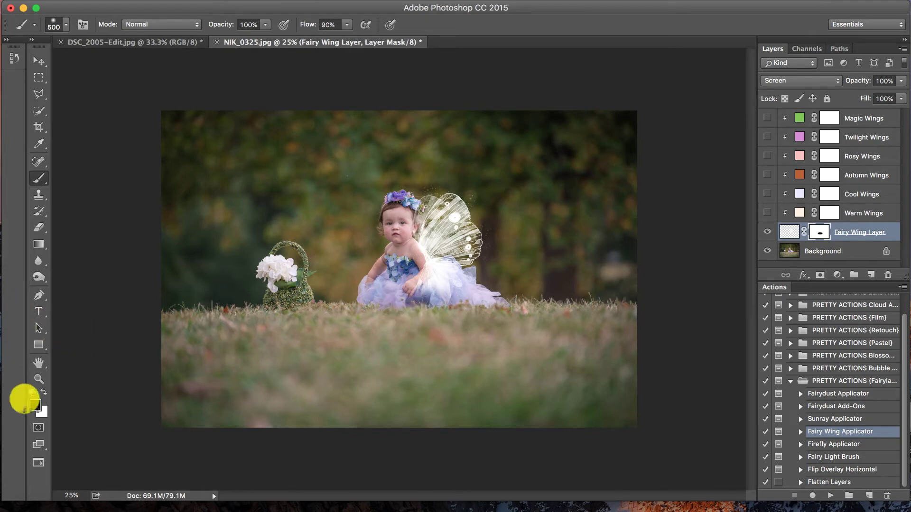
scroll(474, 255, up, 3)
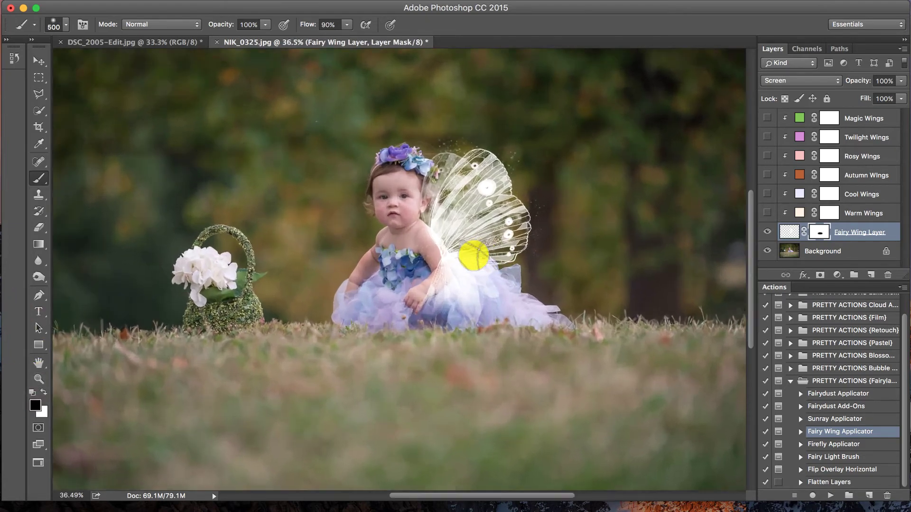
scroll(473, 255, up, 3)
scroll(474, 255, up, 4)
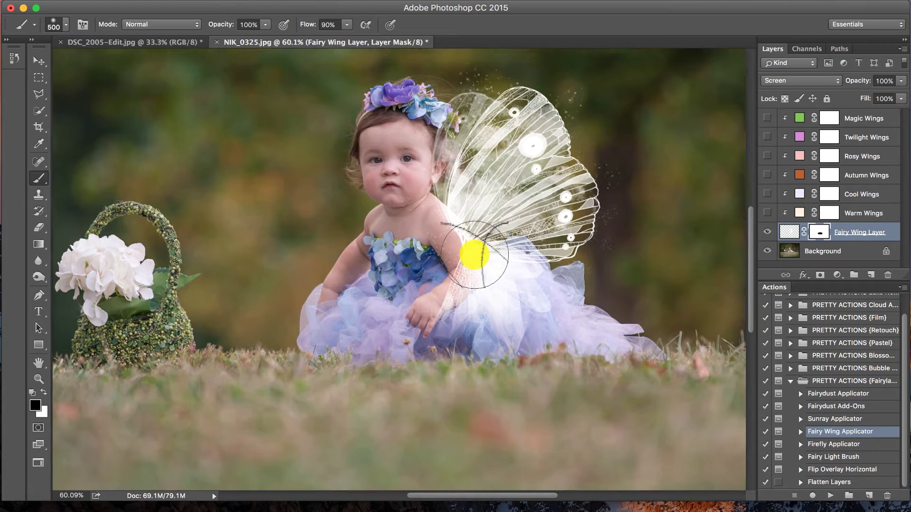
key(bracketleft)
key(bracketleft)
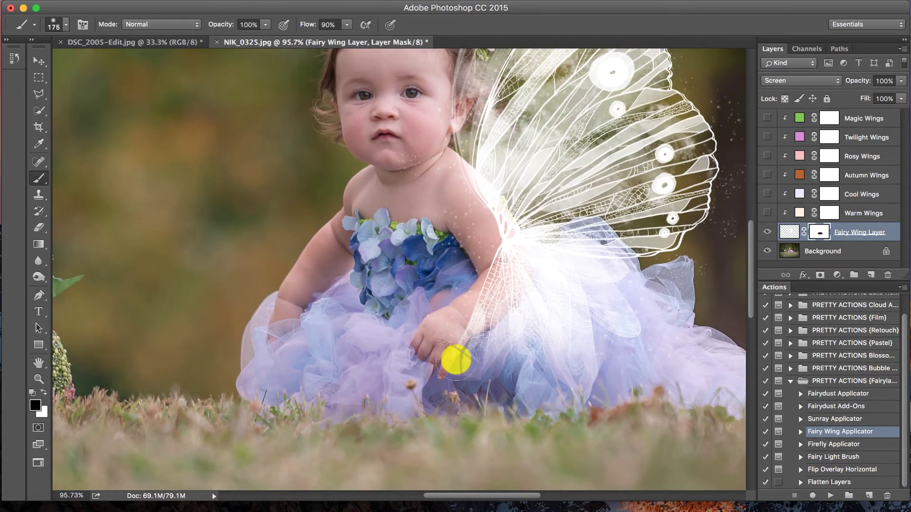
mouse_move(455, 361)
mouse_down()
mouse_move(467, 297)
mouse_move(549, 350)
mouse_move(458, 369)
mouse_move(634, 328)
mouse_move(566, 312)
mouse_move(611, 314)
mouse_move(456, 313)
mouse_move(514, 323)
mouse_move(465, 298)
mouse_move(541, 305)
mouse_move(476, 294)
mouse_move(504, 300)
mouse_move(484, 289)
mouse_move(484, 273)
mouse_move(510, 293)
mouse_up()
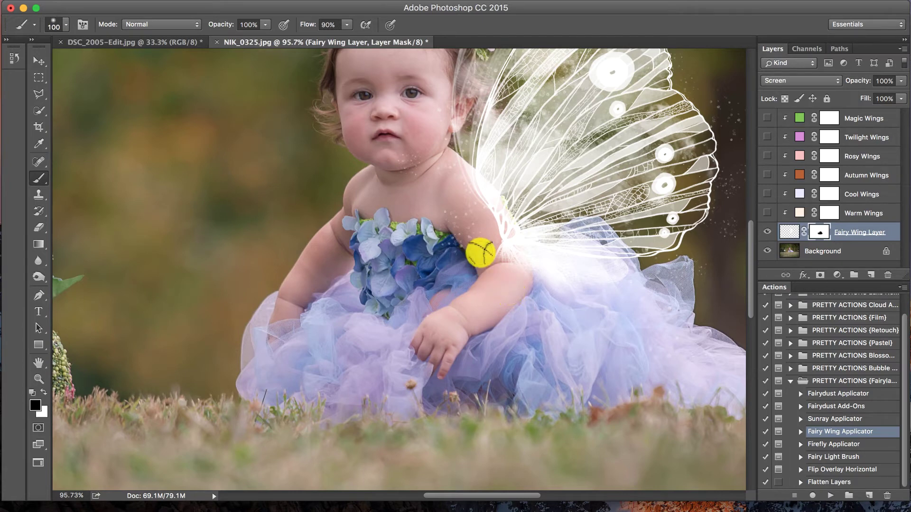
mouse_move(498, 263)
mouse_down()
mouse_move(465, 237)
mouse_move(425, 233)
mouse_move(457, 234)
mouse_move(433, 209)
mouse_up()
key(z)
key(super+0)
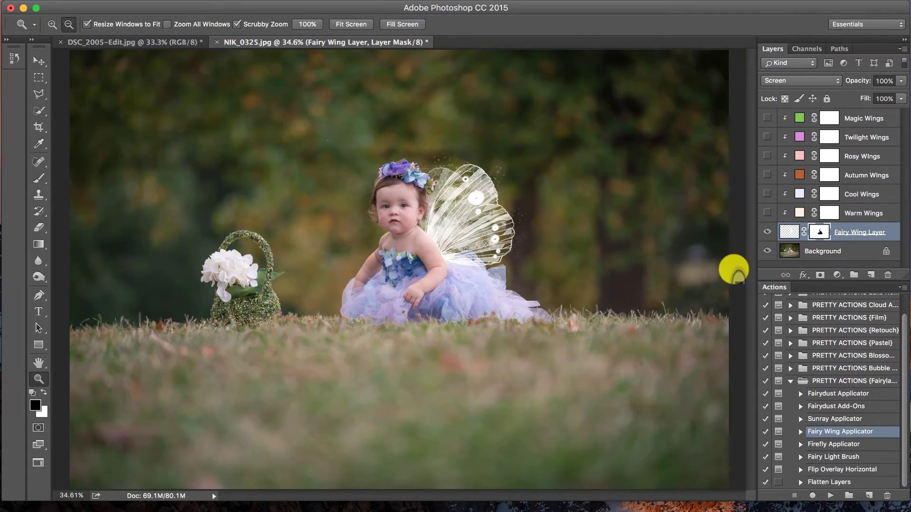
Show the Warm Wings tint, try its opacity at 100%, then hide it again
click(767, 213)
click(767, 213)
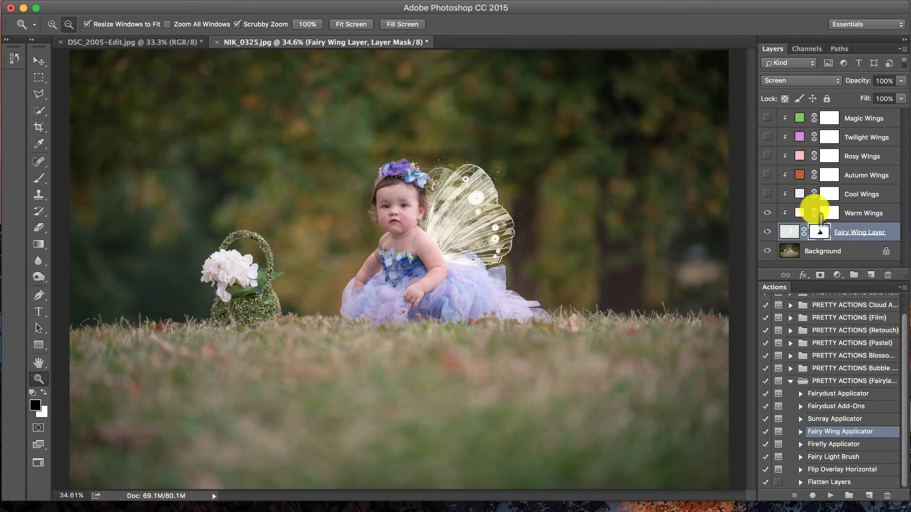
click(867, 212)
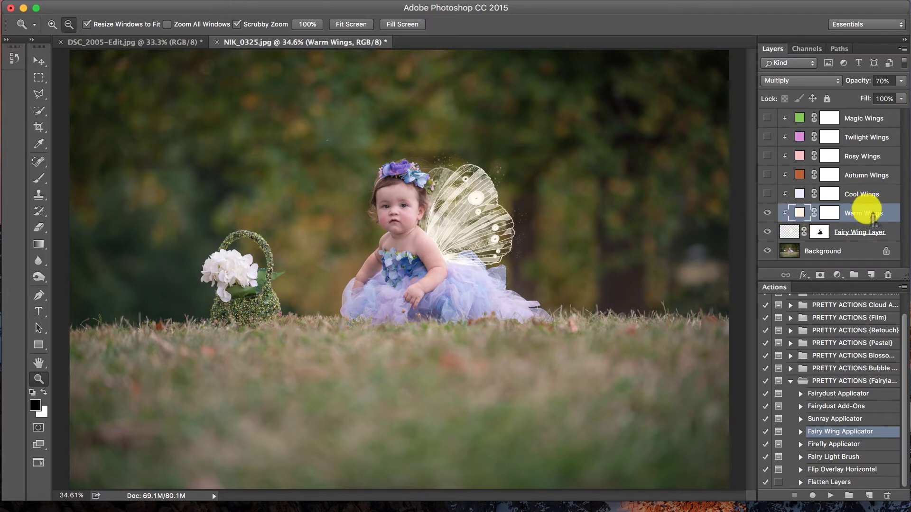
click(900, 82)
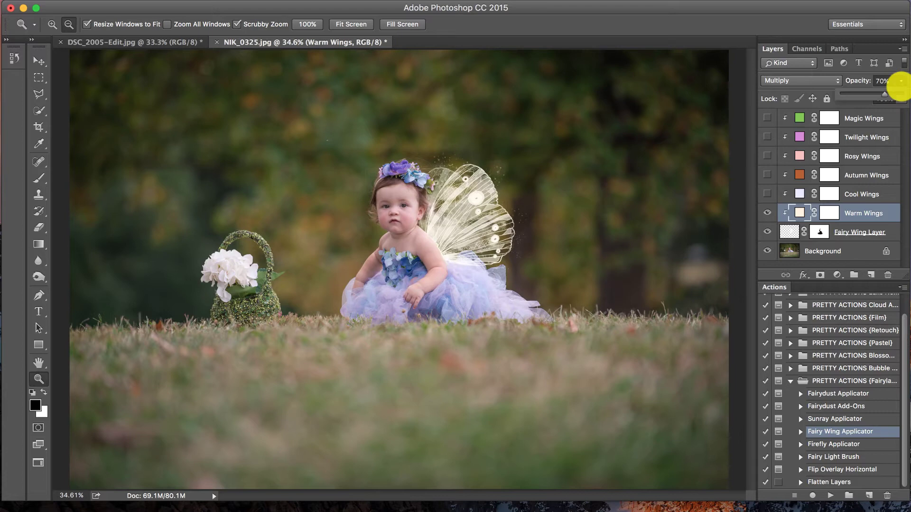
drag(885, 93, 907, 95)
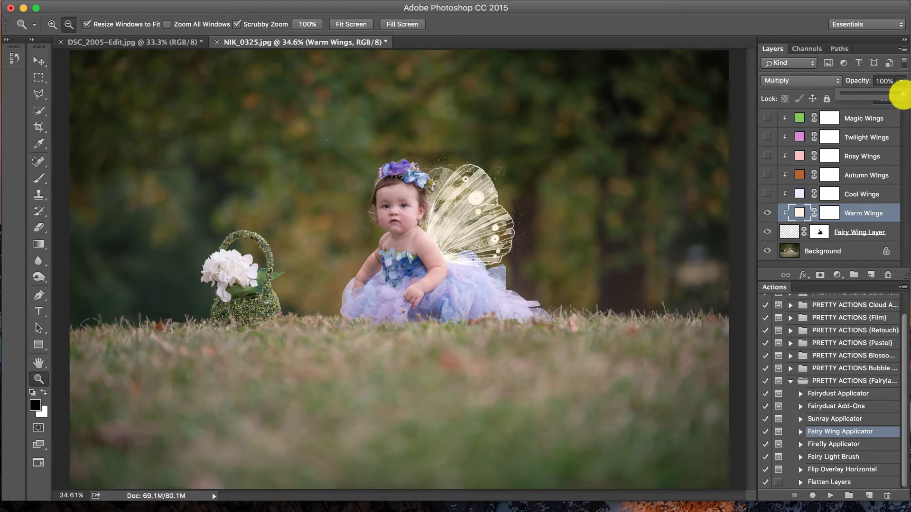
mouse_move(903, 94)
mouse_down()
mouse_move(840, 95)
mouse_move(905, 106)
mouse_up()
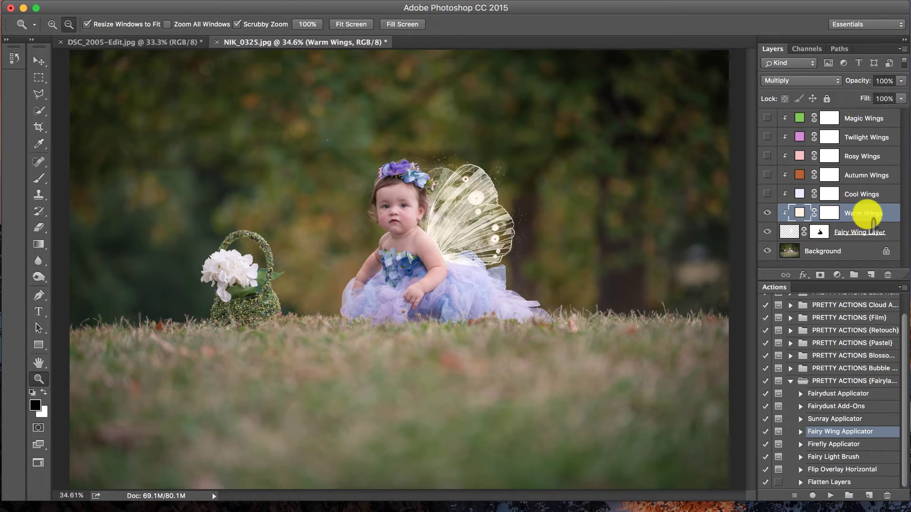
click(767, 213)
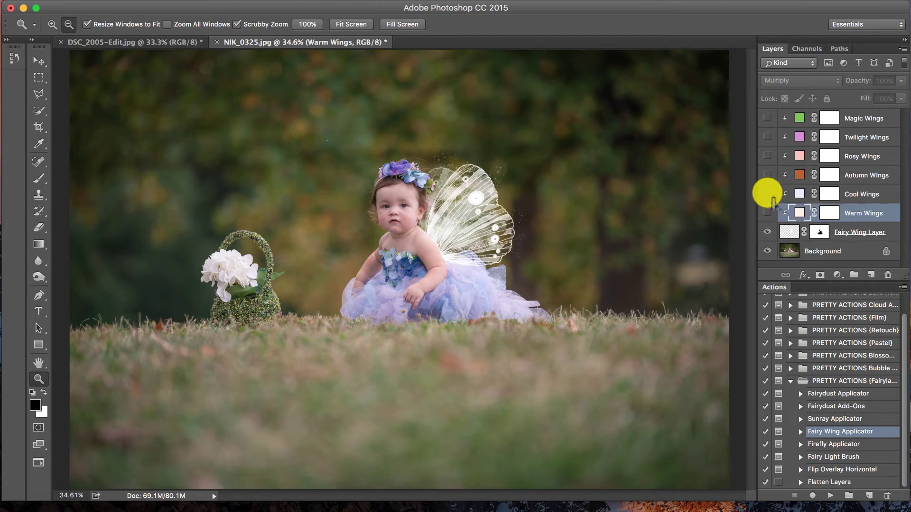
Preview the Cool Wings tint at 100% opacity, then hide it
click(767, 193)
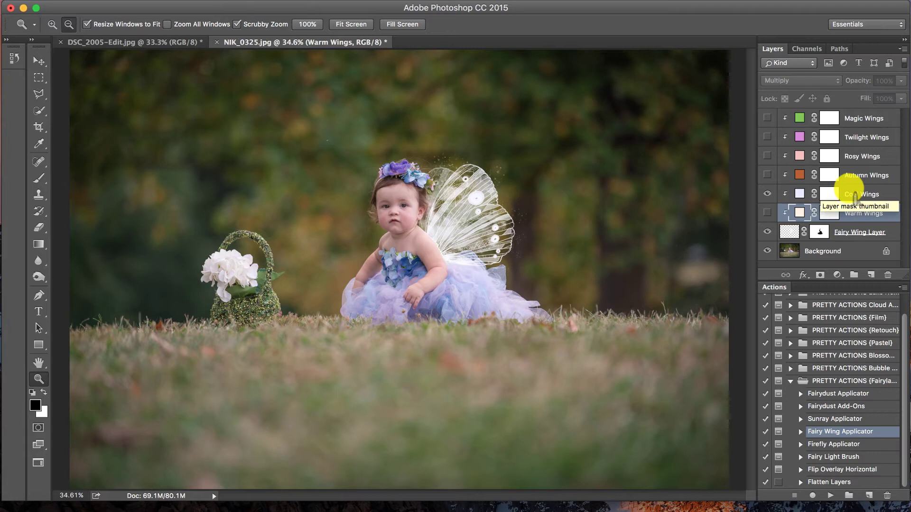
click(863, 197)
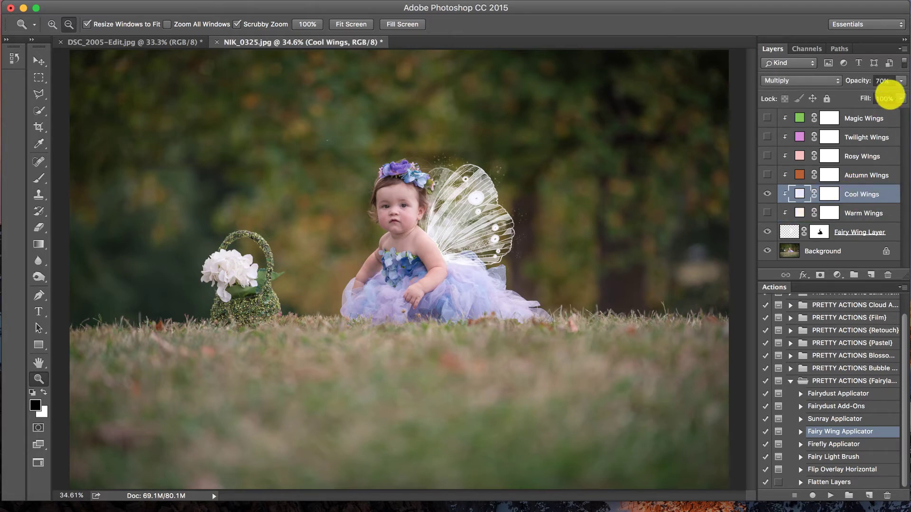
click(901, 80)
drag(886, 93, 906, 94)
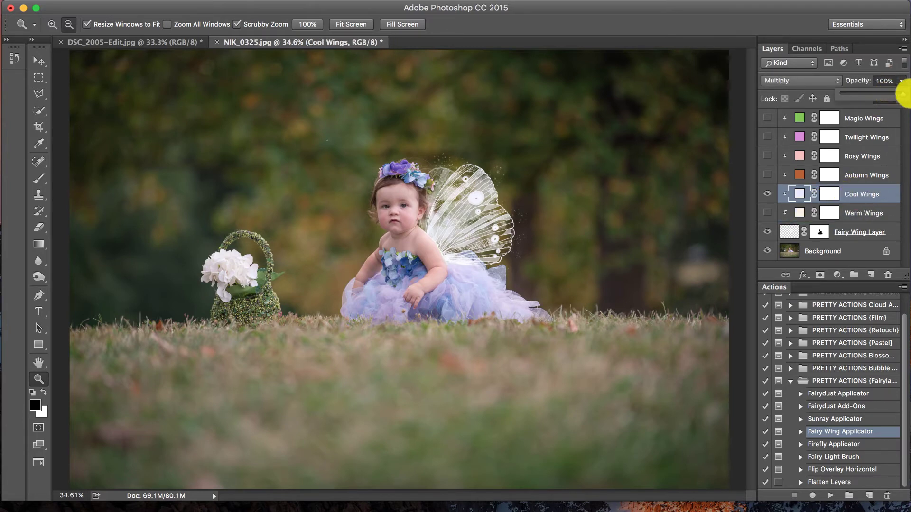
click(767, 194)
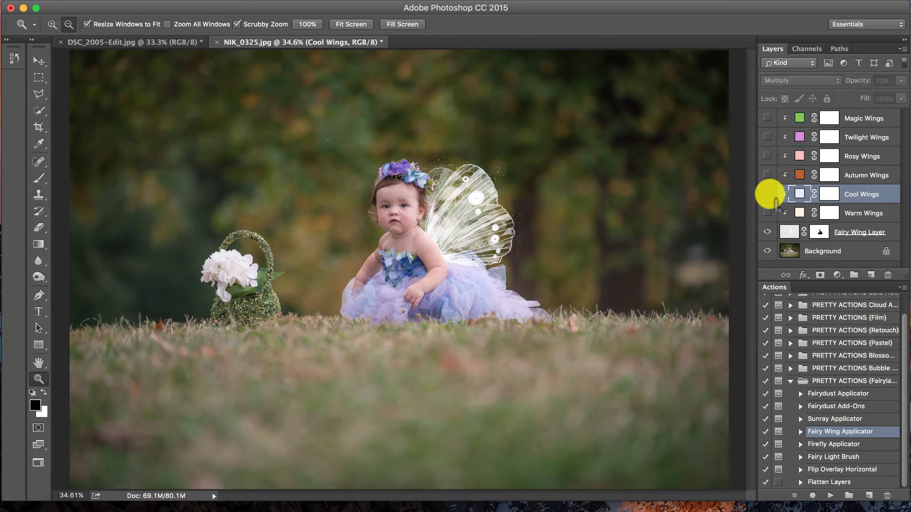
Preview the golden Autumn Wings tint against Cool Wings, then hide both
click(767, 174)
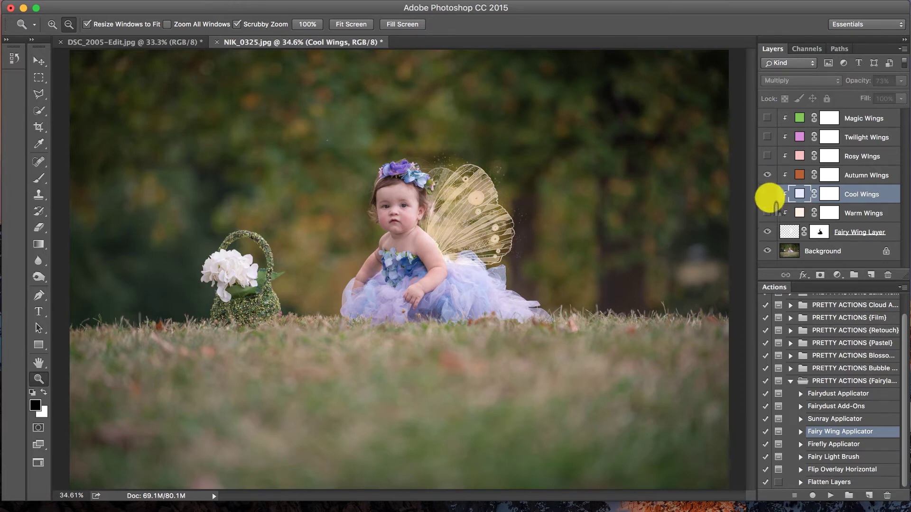
click(768, 194)
click(767, 194)
click(768, 175)
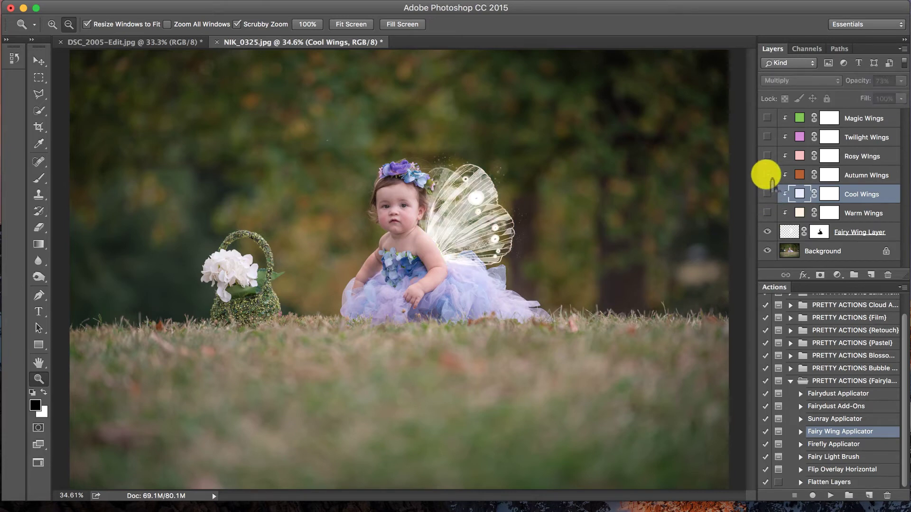
click(768, 175)
click(768, 175)
Preview the Rosy, Twilight and Magic Wings tints in turn, then bring back Warm Wings
click(767, 156)
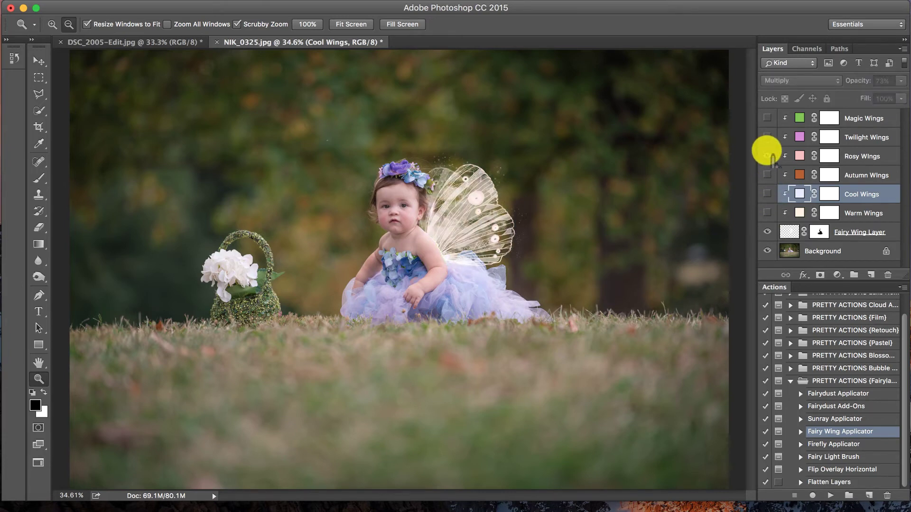
click(767, 156)
click(767, 137)
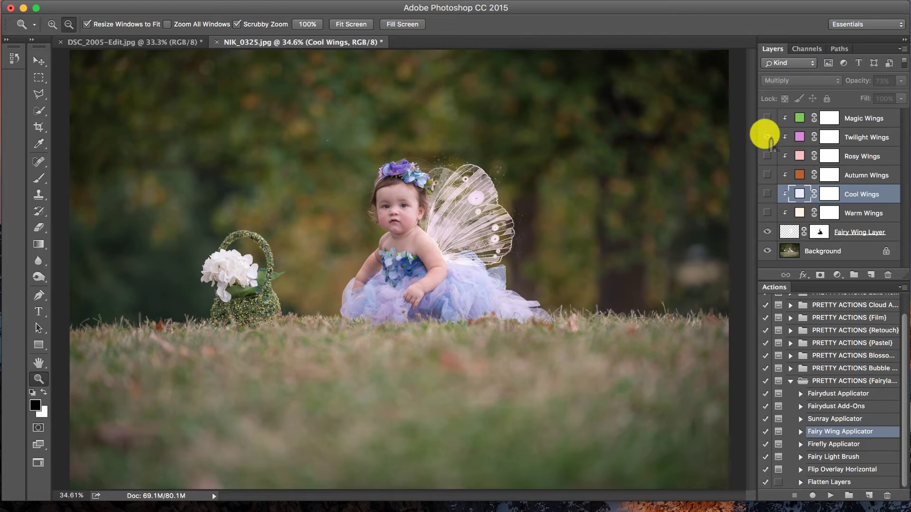
click(768, 137)
click(767, 118)
click(767, 118)
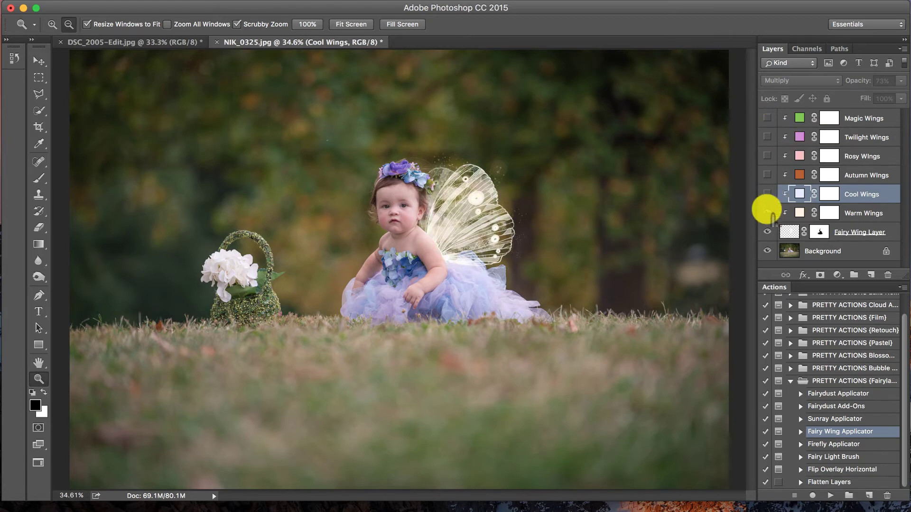
click(767, 213)
Make the Warm Wings tint layer visible over the fairy wing
click(767, 213)
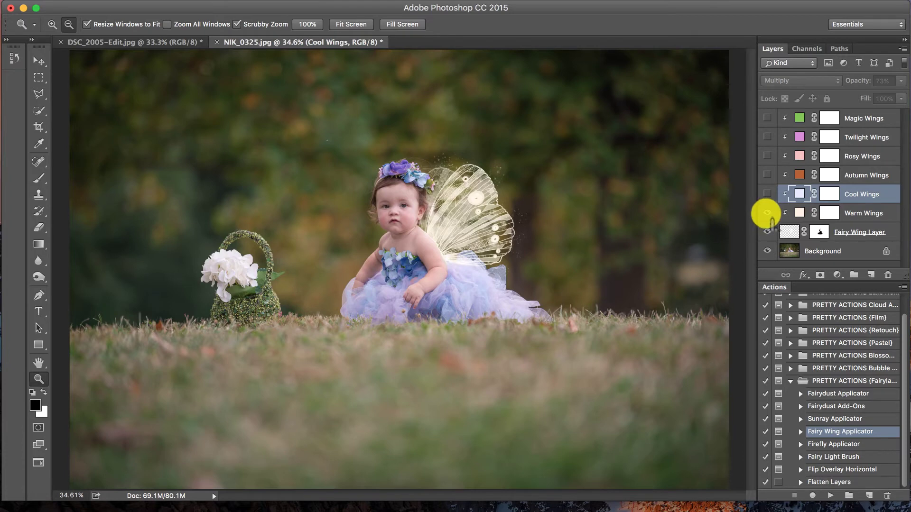
Try tan, beige and pale cream fills for Warm Wings, then slide the hue away from cream
double_click(800, 213)
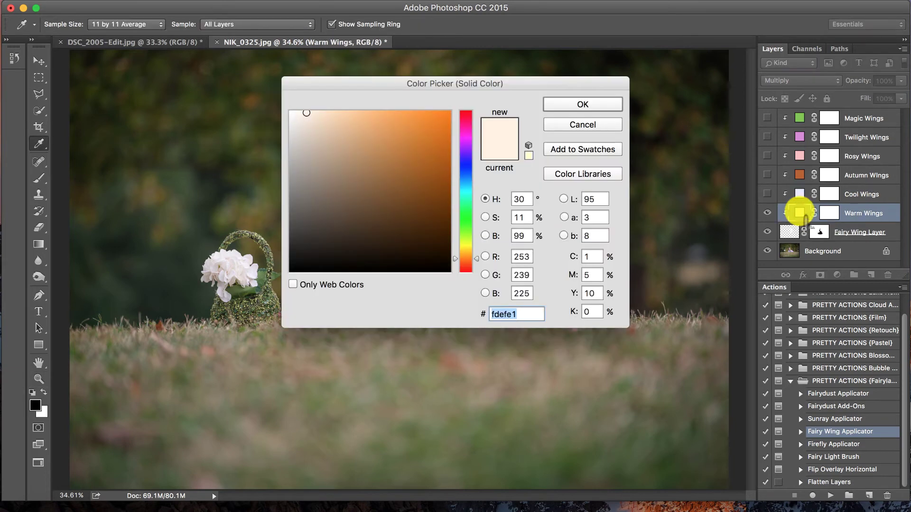
drag(464, 81, 727, 79)
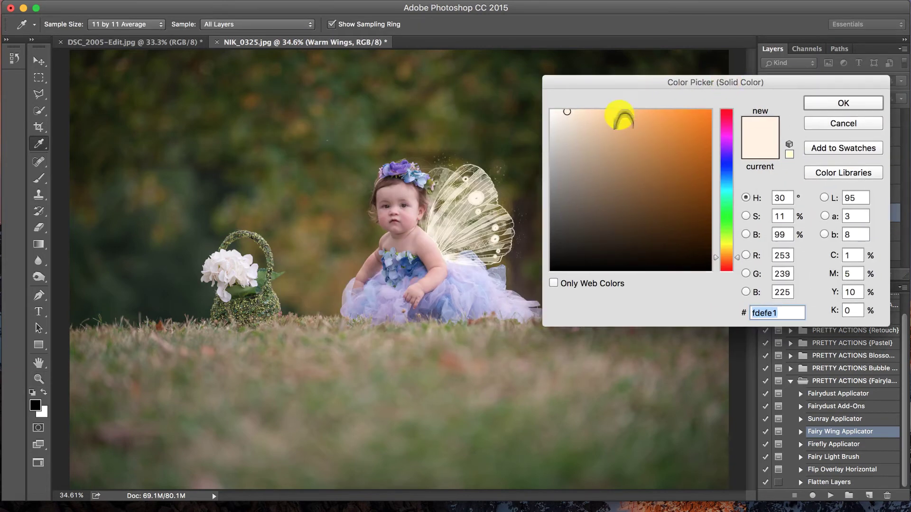
click(604, 122)
click(573, 149)
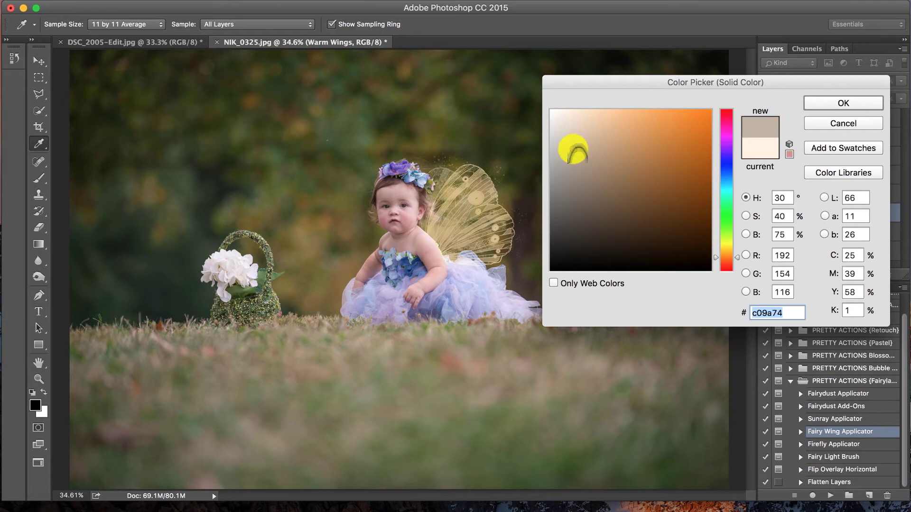
mouse_move(573, 127)
mouse_down()
mouse_move(567, 114)
mouse_move(594, 111)
mouse_move(582, 130)
mouse_move(594, 135)
mouse_move(608, 126)
mouse_move(606, 112)
mouse_move(611, 144)
mouse_move(591, 147)
mouse_move(574, 119)
mouse_move(560, 120)
mouse_move(562, 133)
mouse_move(576, 140)
mouse_move(585, 127)
mouse_move(570, 111)
mouse_up()
click(572, 118)
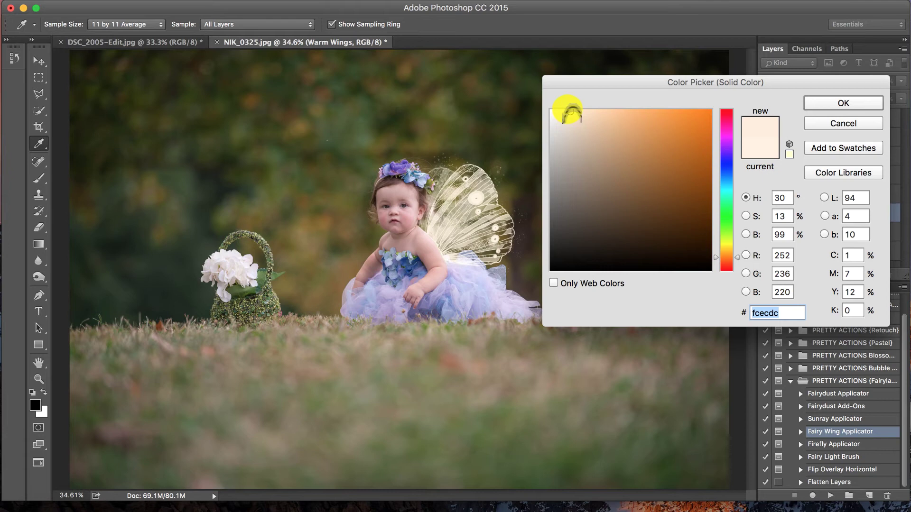
click(575, 112)
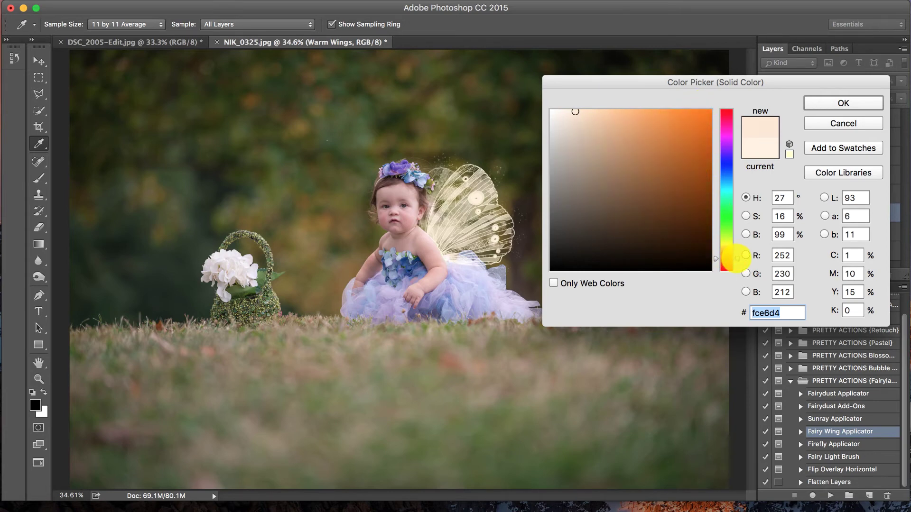
drag(734, 258, 715, 179)
Sample the bodice blue and set the Warm Wings fill to pale periwinkle #bed3fe
click(632, 137)
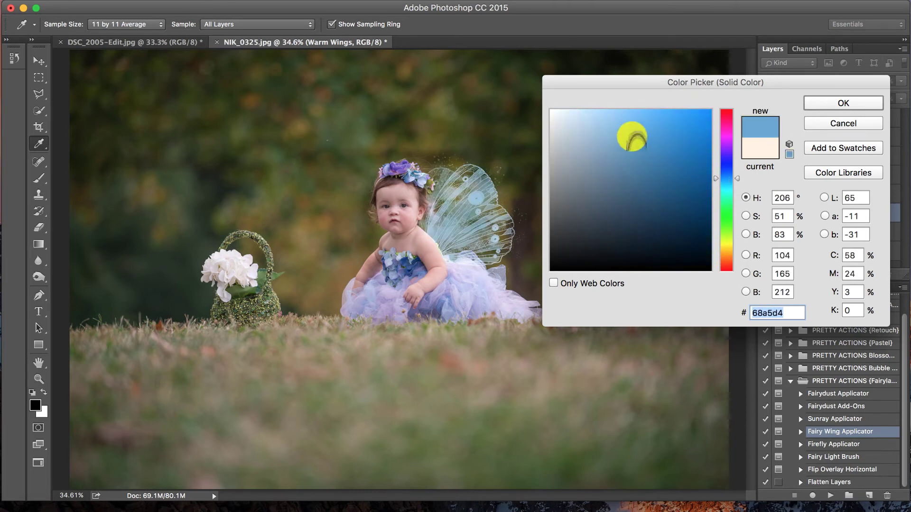
drag(610, 152, 578, 122)
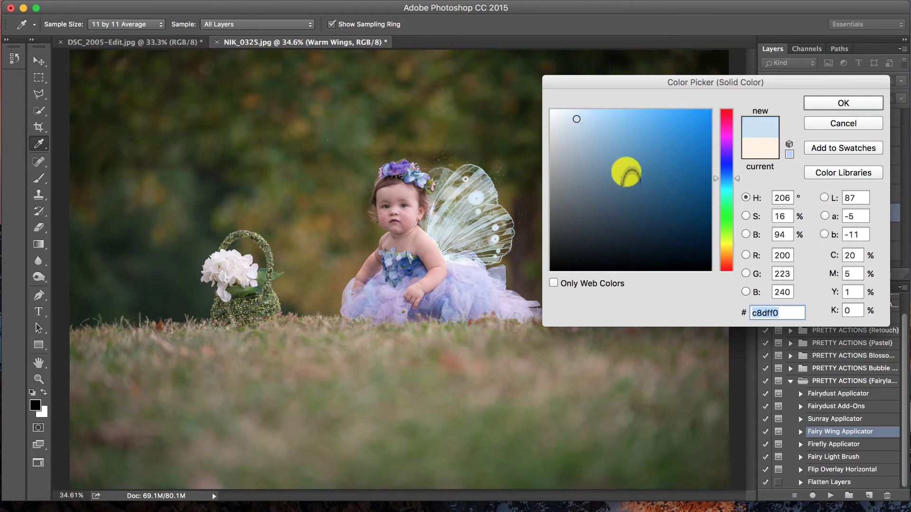
drag(601, 82, 594, 71)
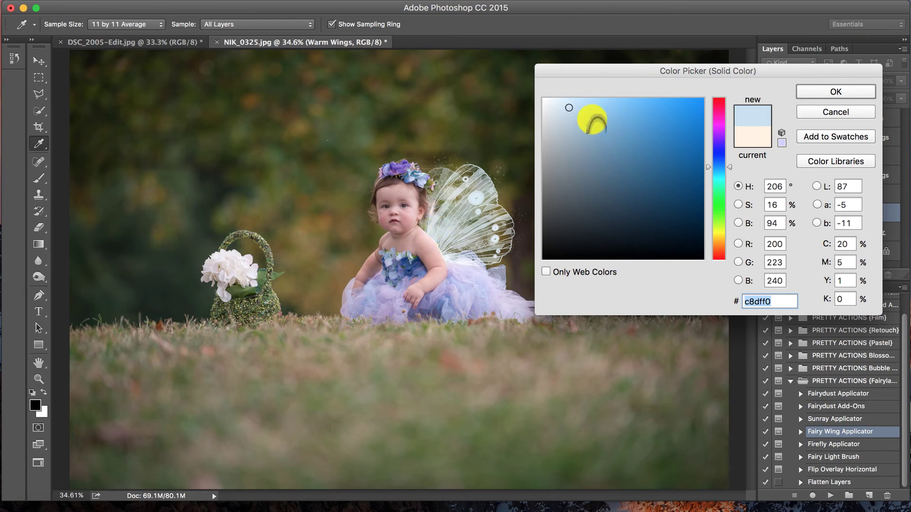
drag(673, 69, 663, 67)
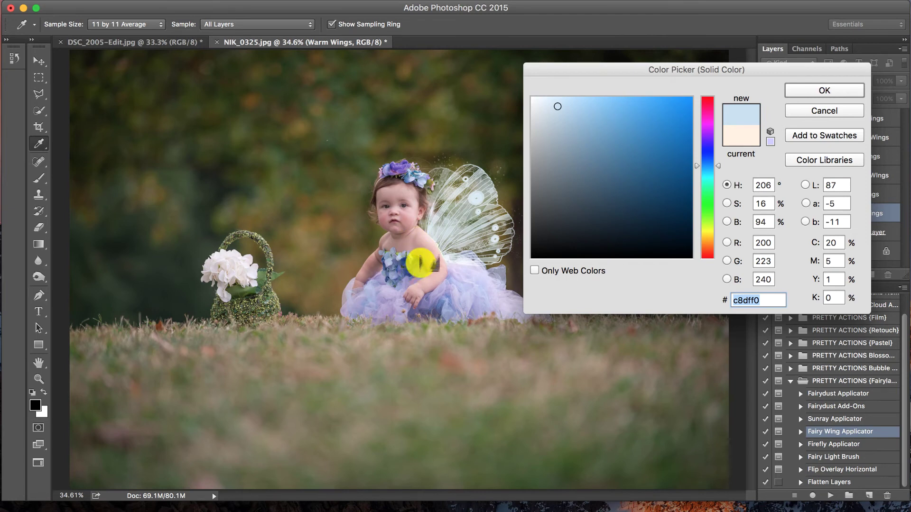
click(409, 268)
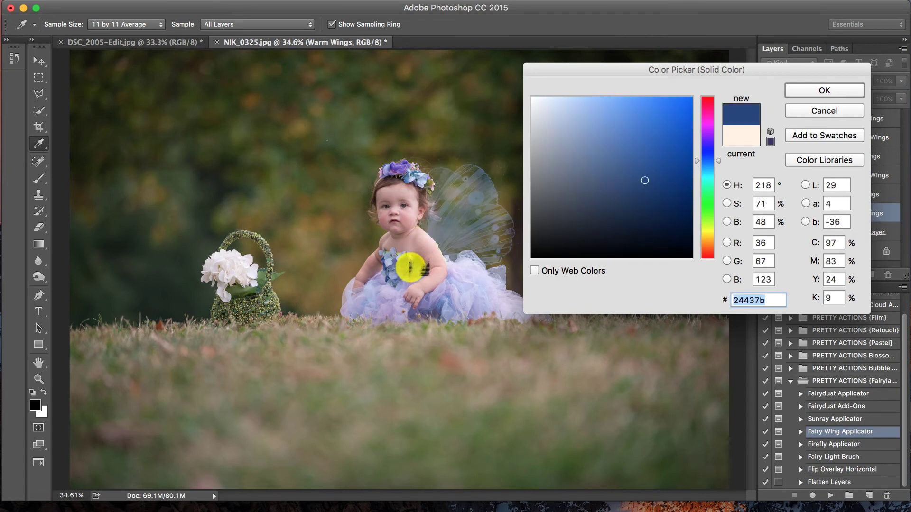
click(407, 265)
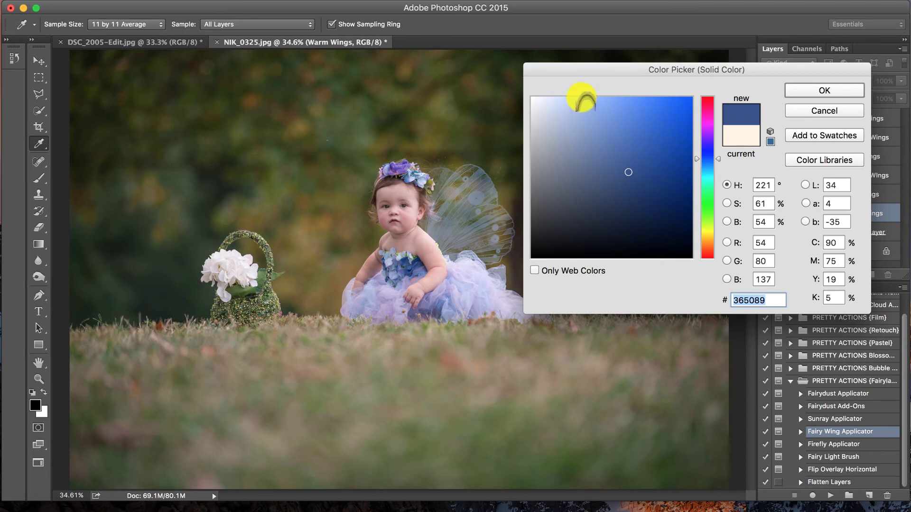
click(582, 98)
click(571, 98)
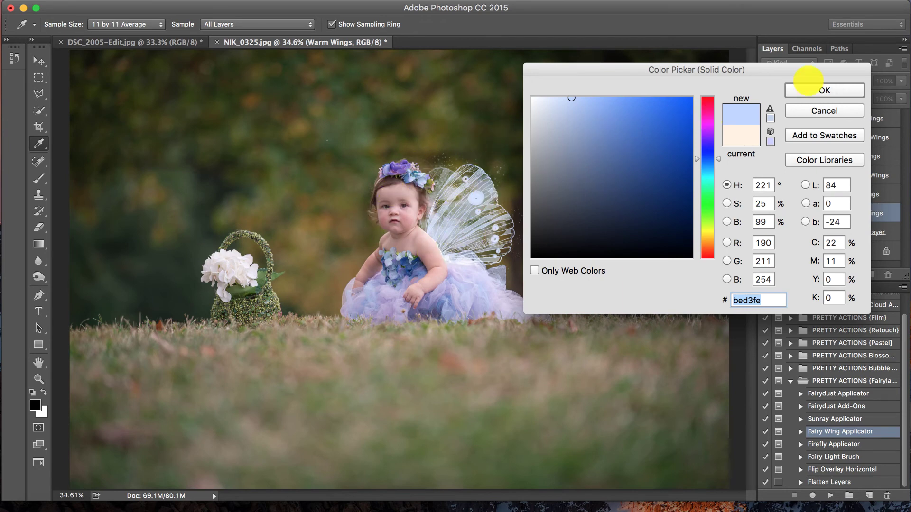
click(811, 90)
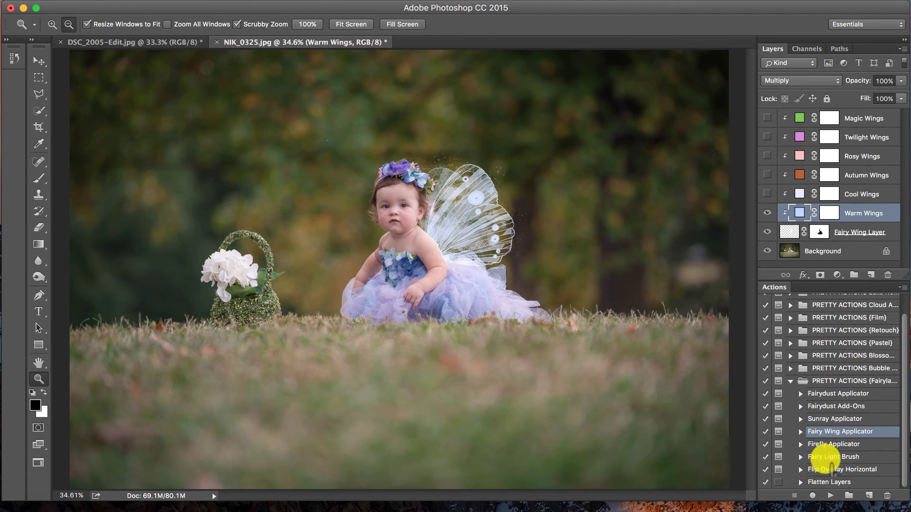
Select and play the Fairy Light Brush action
click(821, 459)
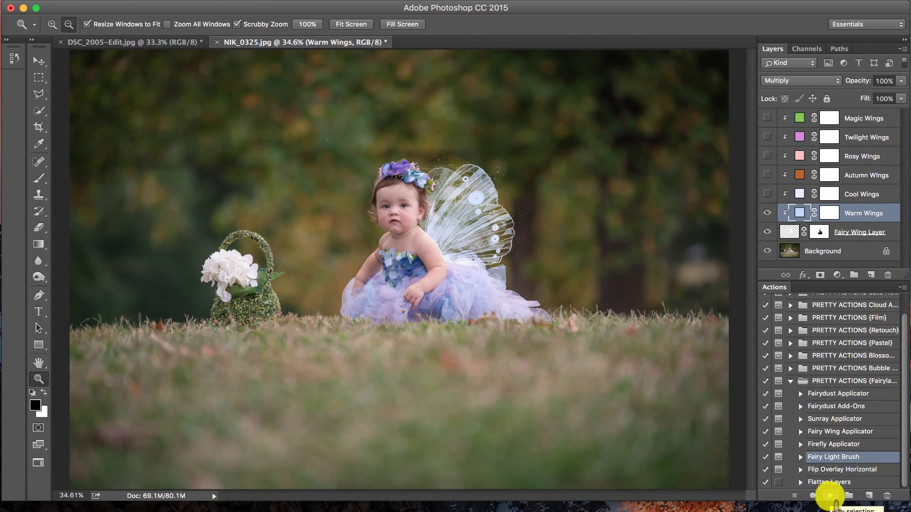
click(830, 496)
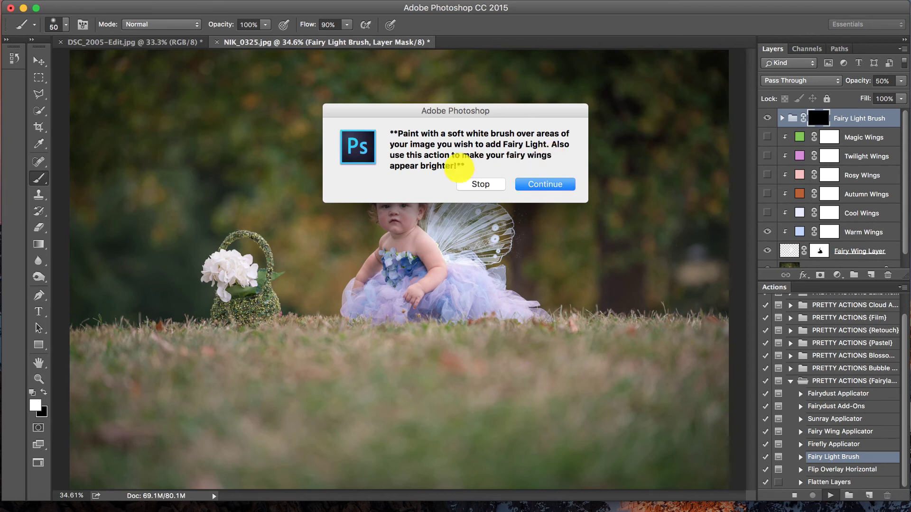
Paint a fairy-light glow on the upper wing and drop the group opacity to 14%
click(554, 184)
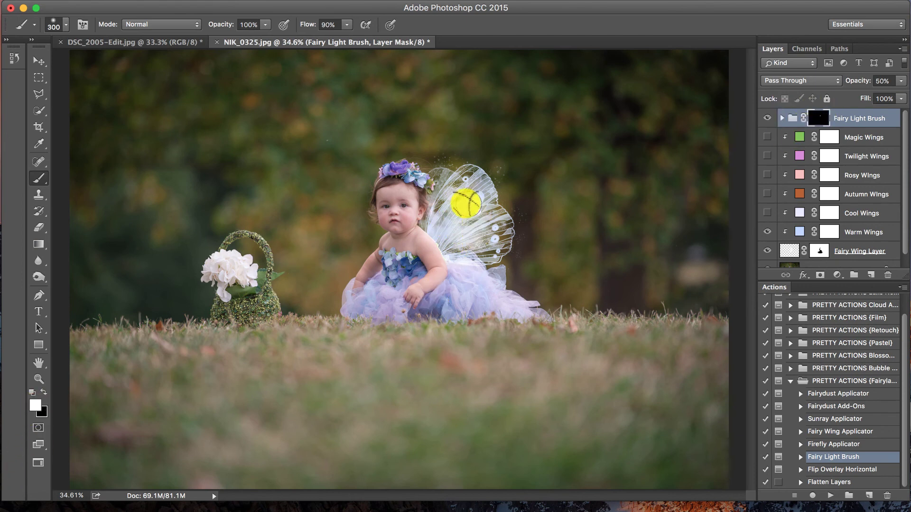
click(463, 194)
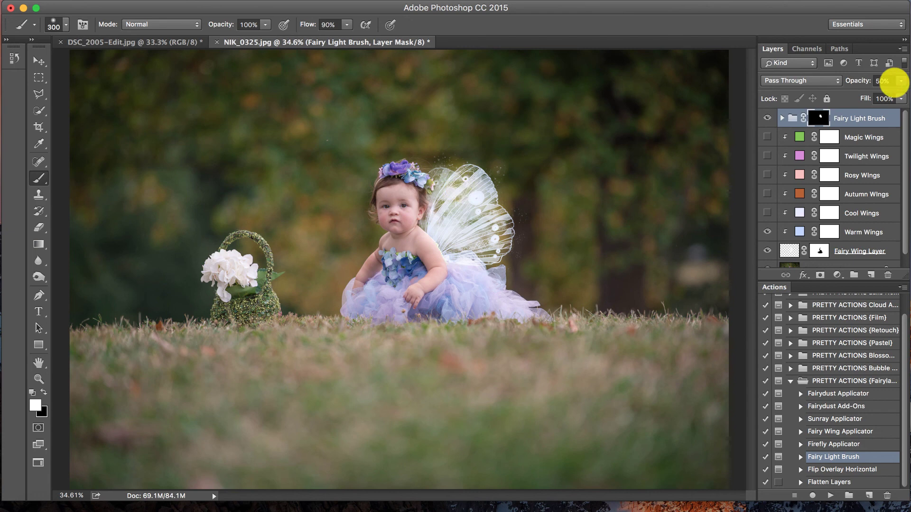
click(900, 80)
drag(873, 94, 851, 97)
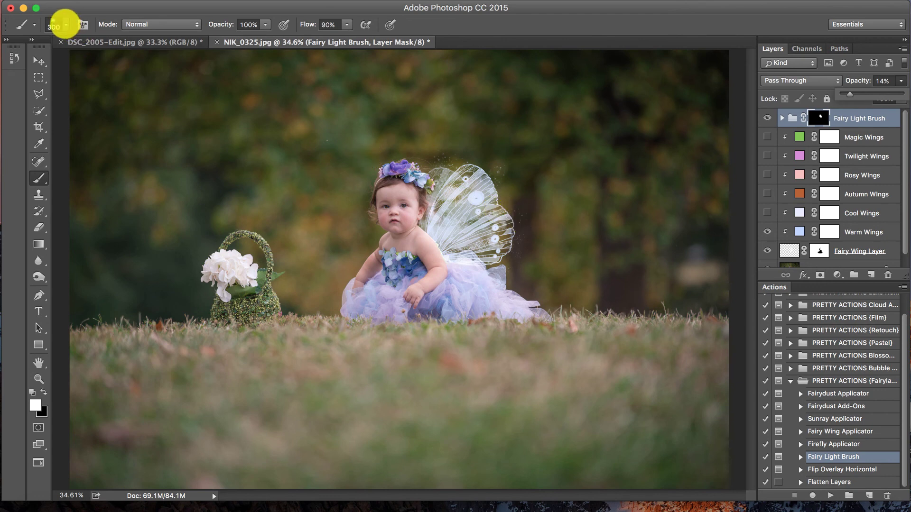
Choose the 60 px soft round brush at 0% hardness from the Brush Preset picker
click(63, 23)
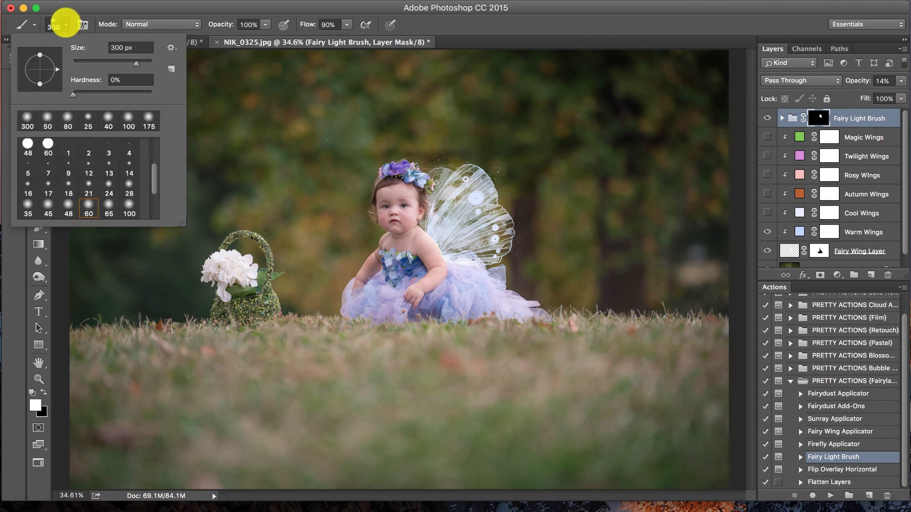
scroll(108, 184, down, 3)
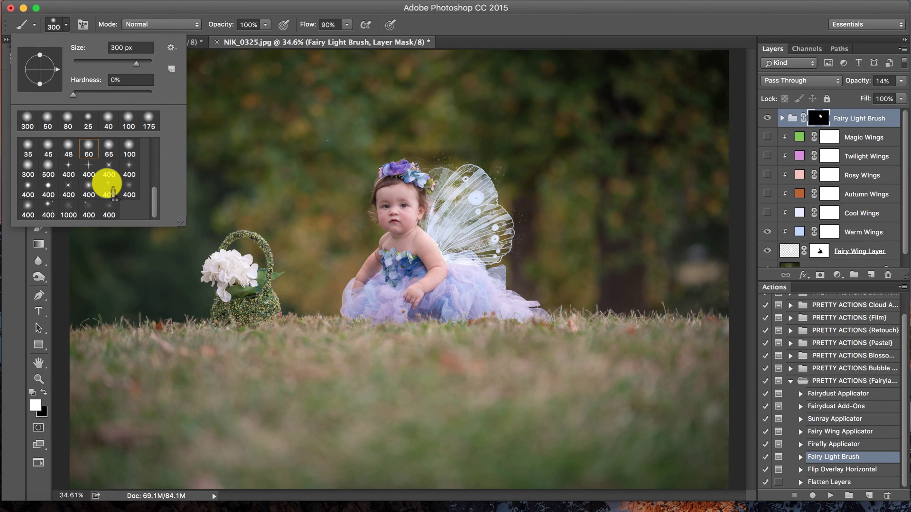
click(89, 211)
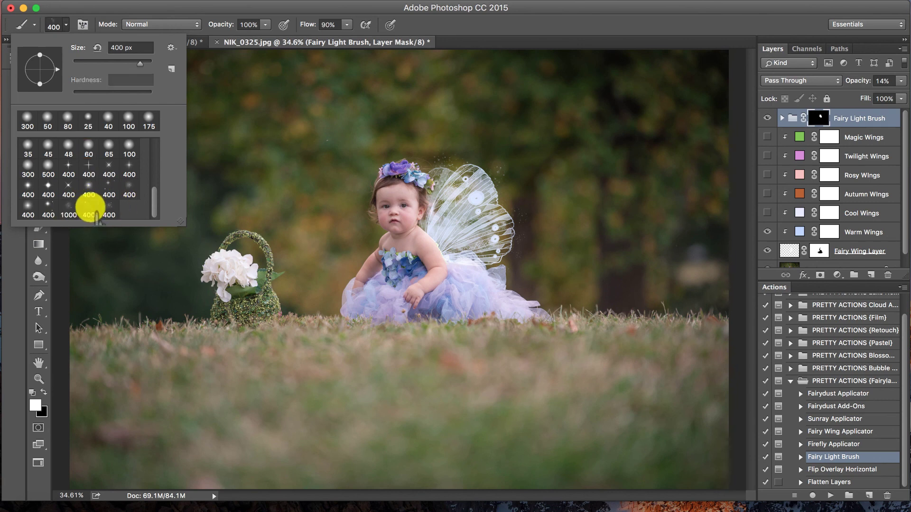
click(90, 144)
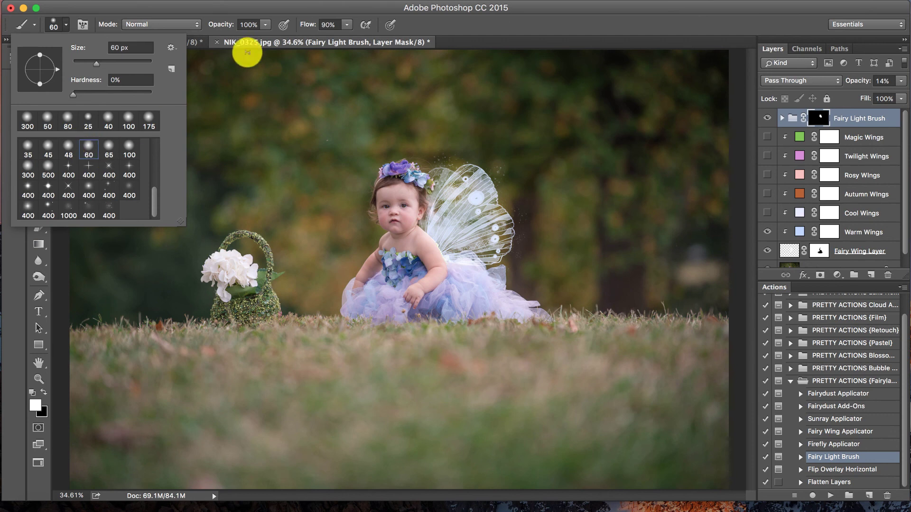
click(577, 18)
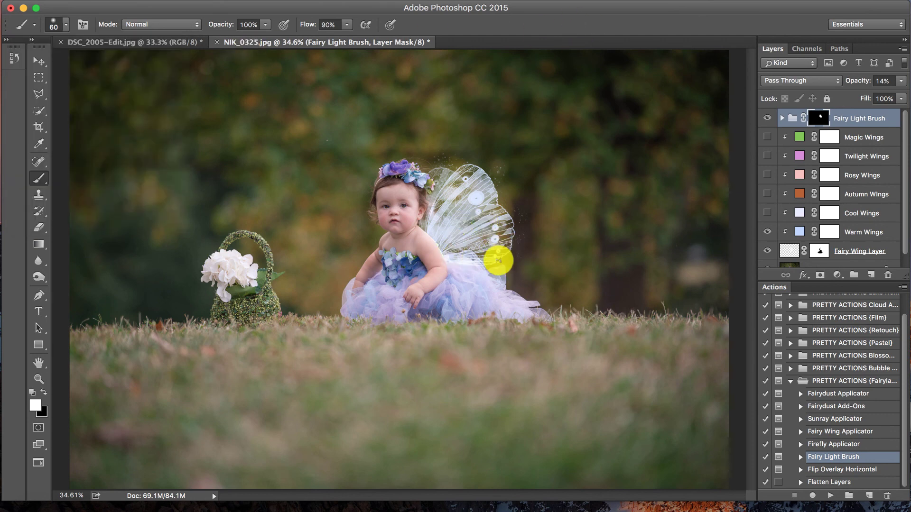